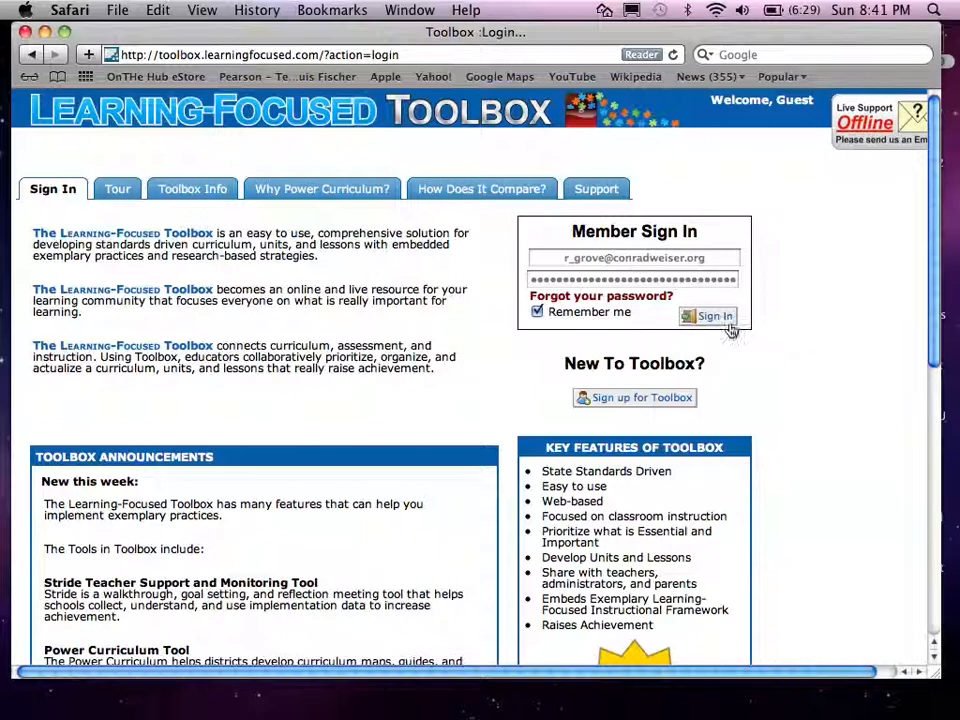
Sign in with the saved member account and create a new unit titled "LA Demo, 8th Grade Non-Fiction"
left_click(715, 317)
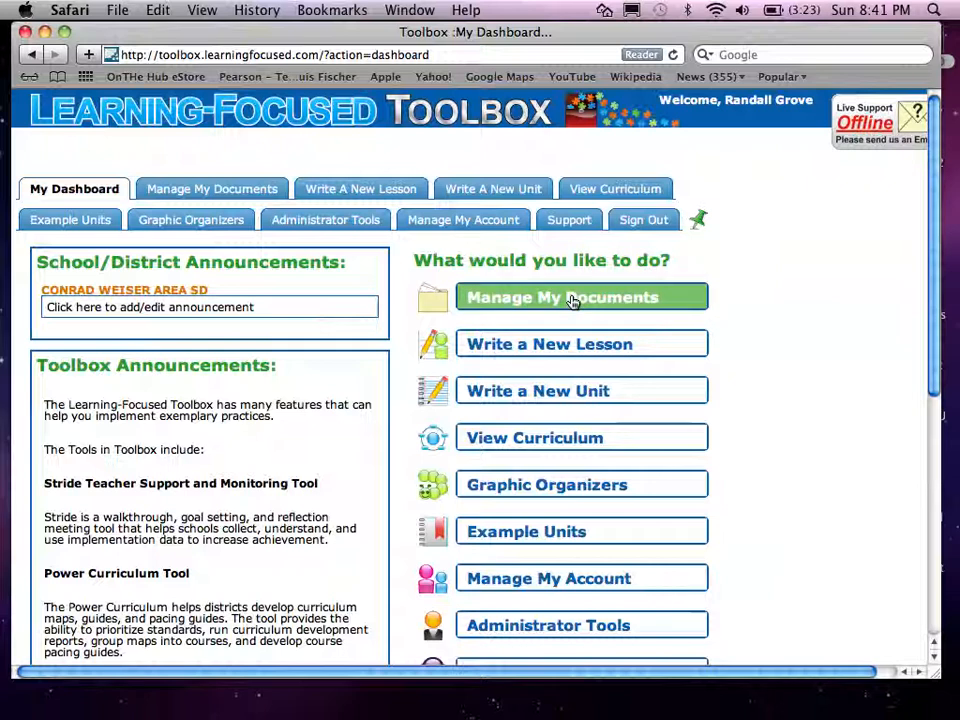
left_click(506, 190)
type("LA Demo ")
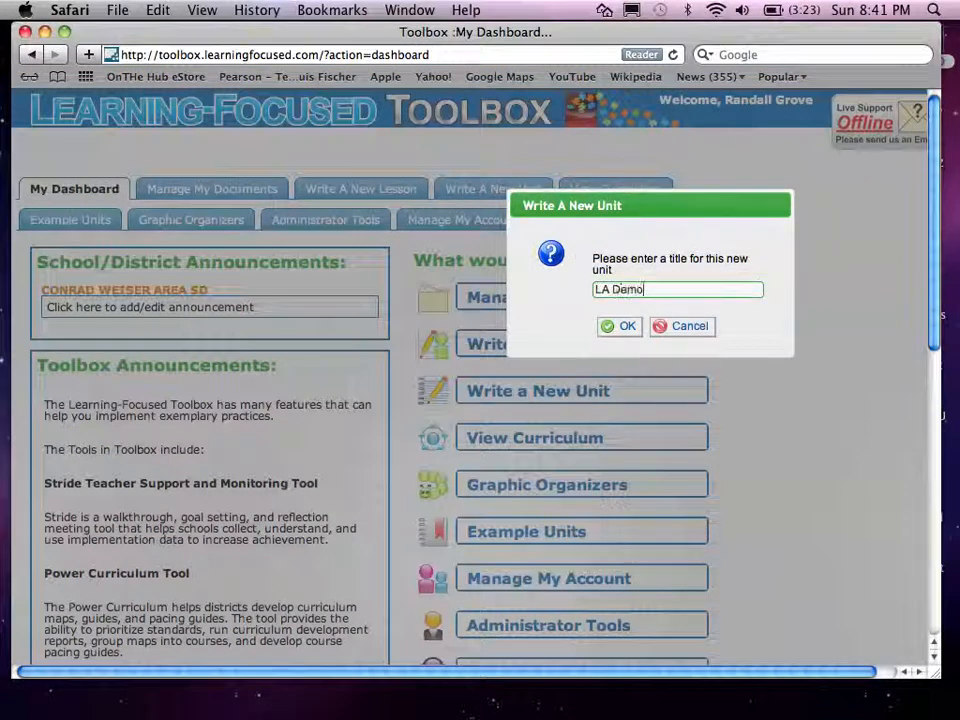
type("\"")
type("8th Grad")
type("e Non-")
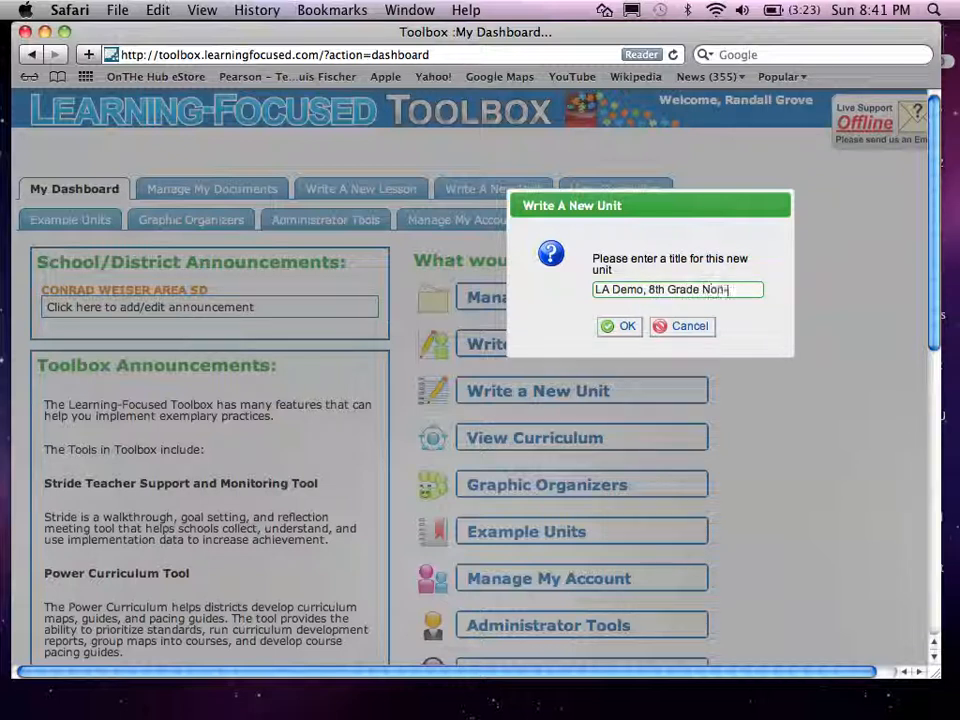
type("Fiction")
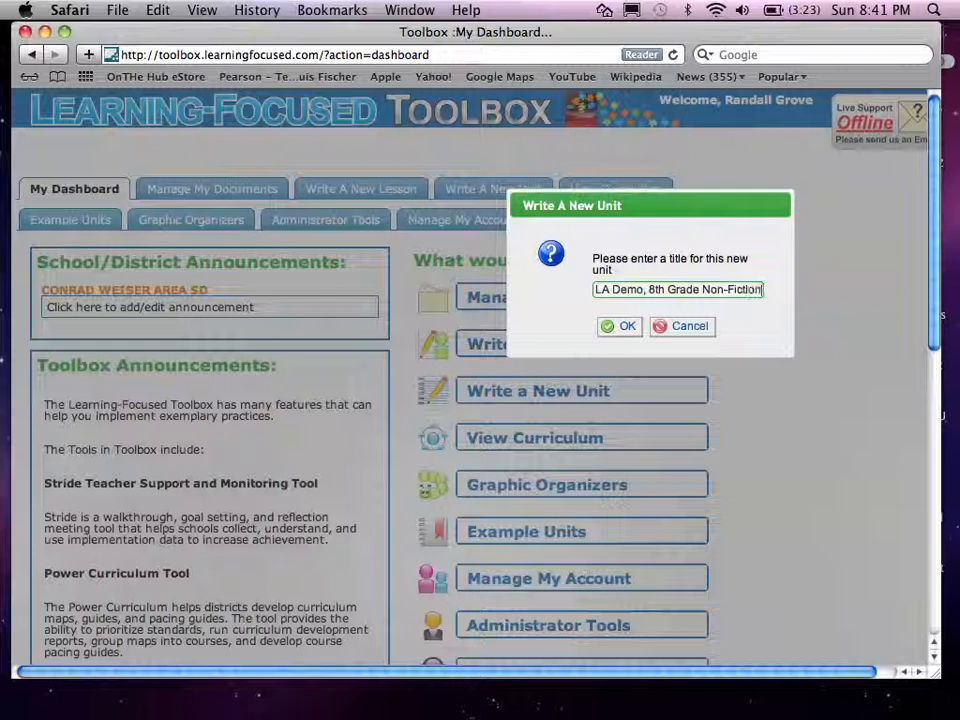
left_click(628, 329)
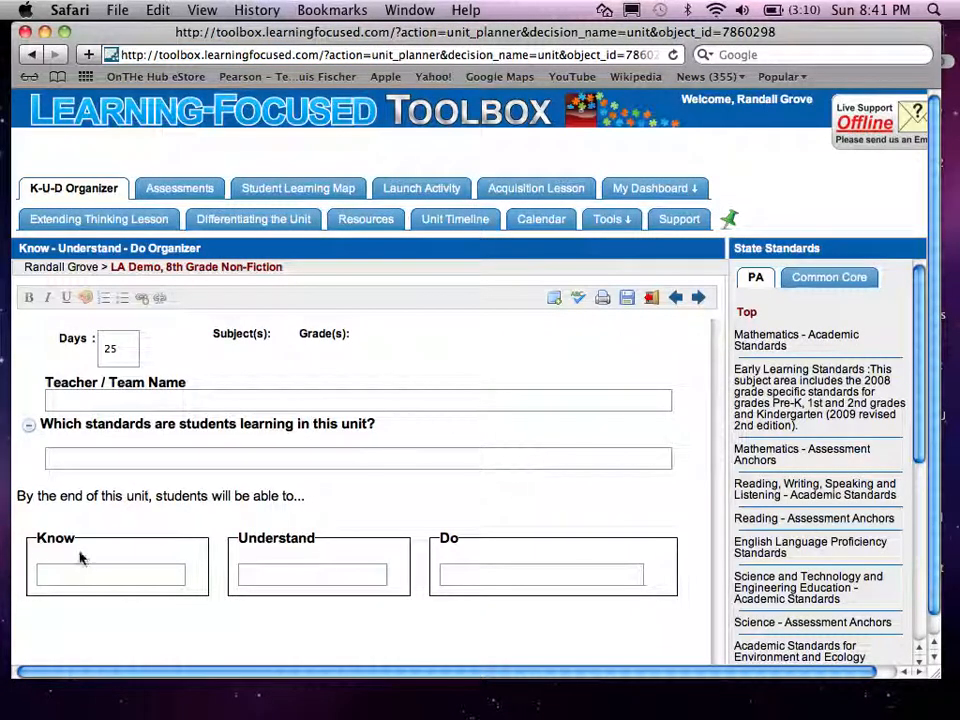
Set the unit's length to 5 days in the Know-Understand-Do organizer
left_click(122, 349)
key("BackSpace")
key("BackSpace")
type("5")
Assign English Language Arts as the unit's subject and 8th as its grade
left_click(230, 338)
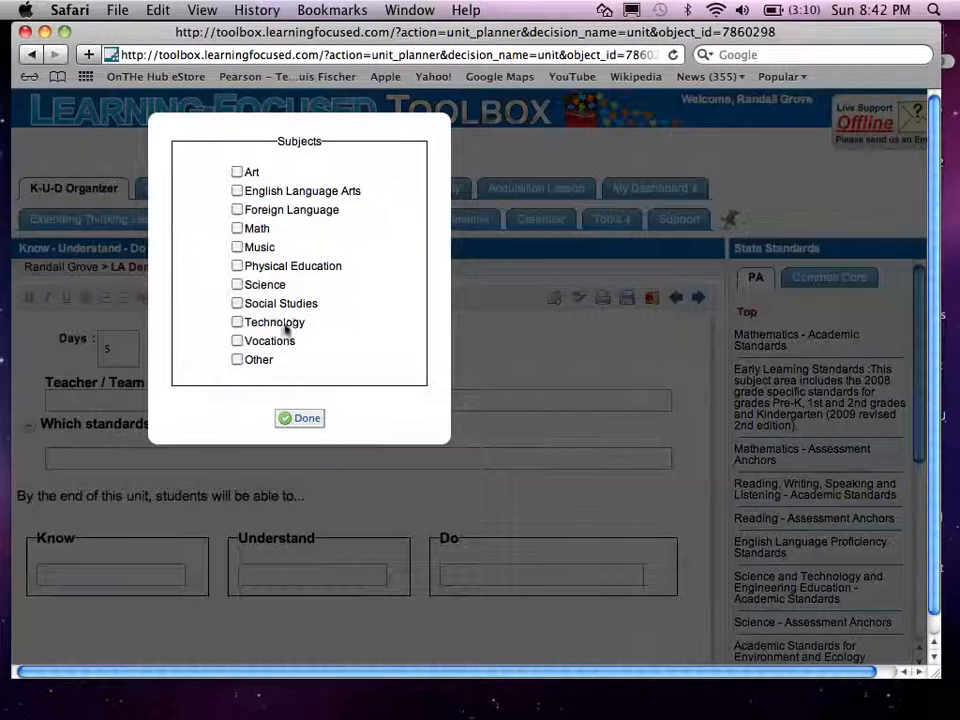
left_click(237, 191)
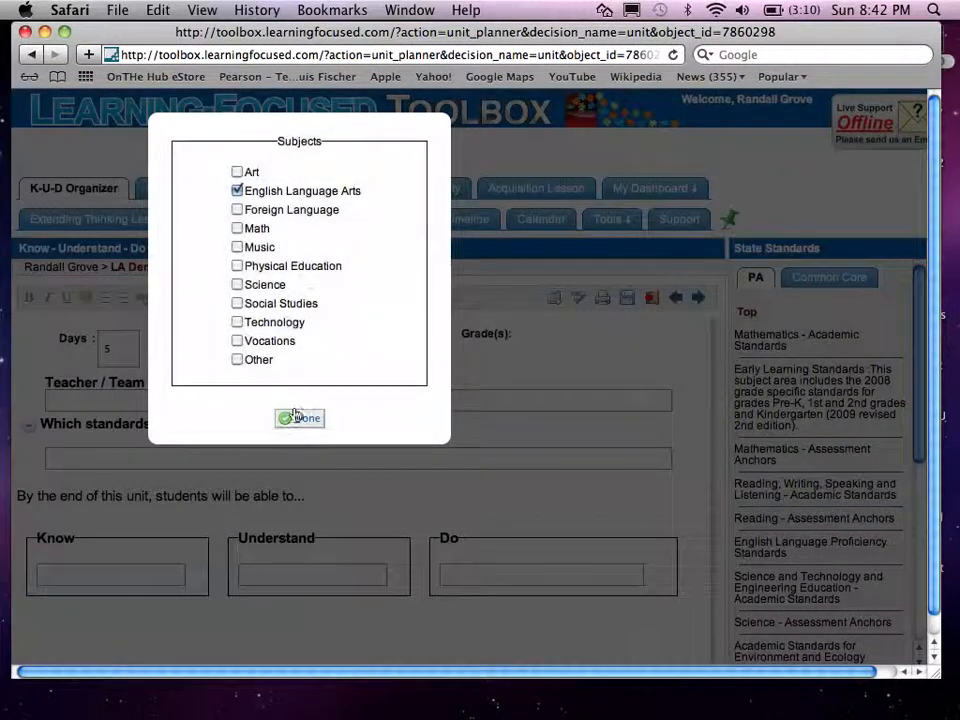
left_click(302, 419)
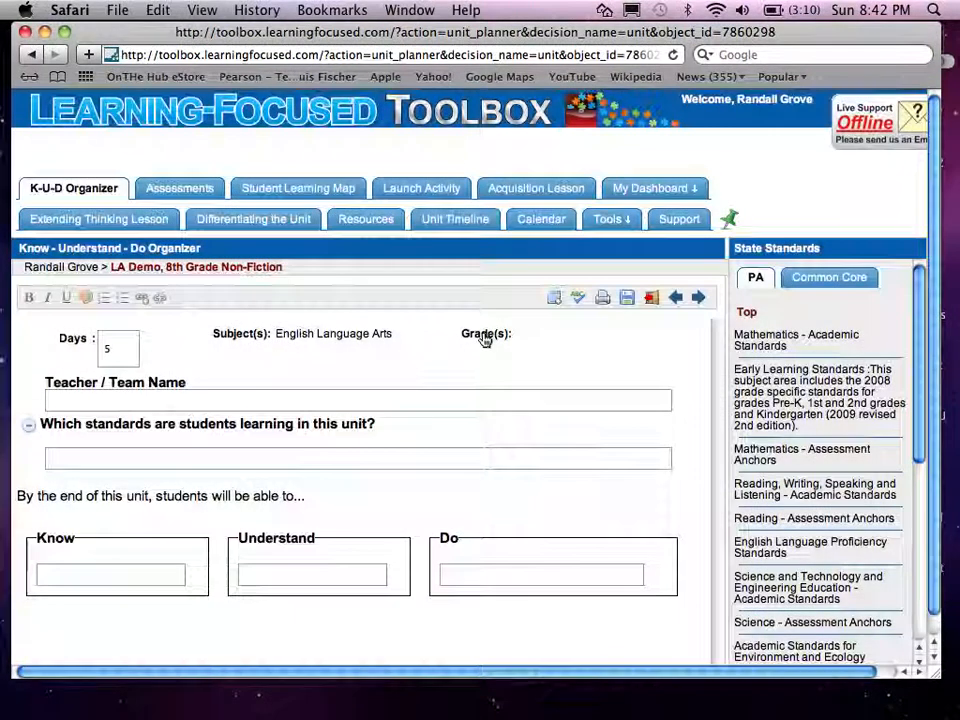
left_click(483, 338)
left_click(237, 340)
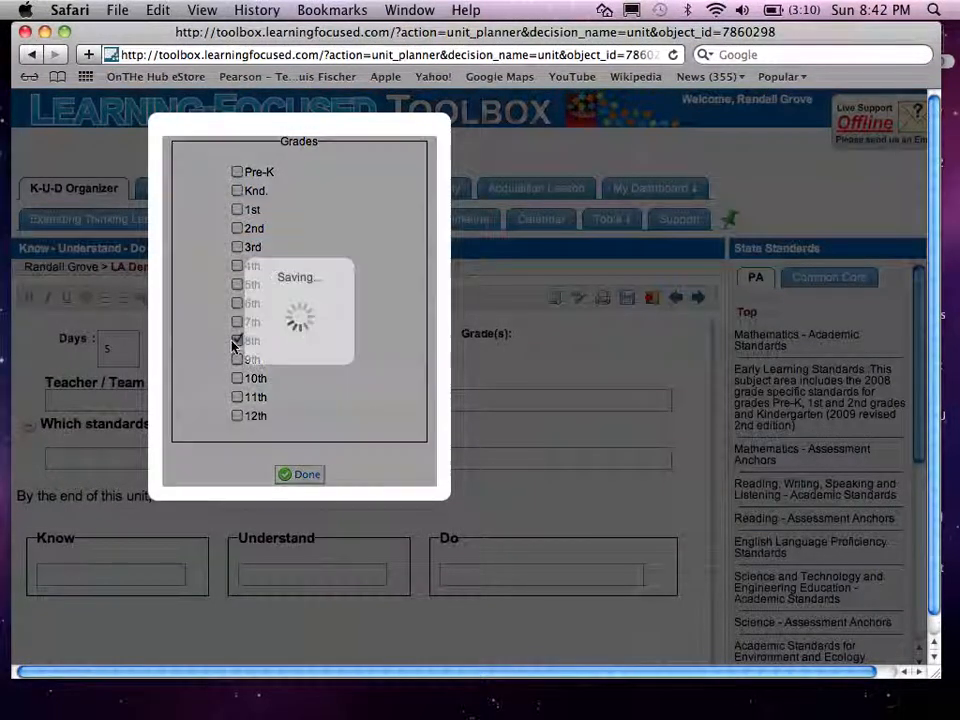
left_click(311, 475)
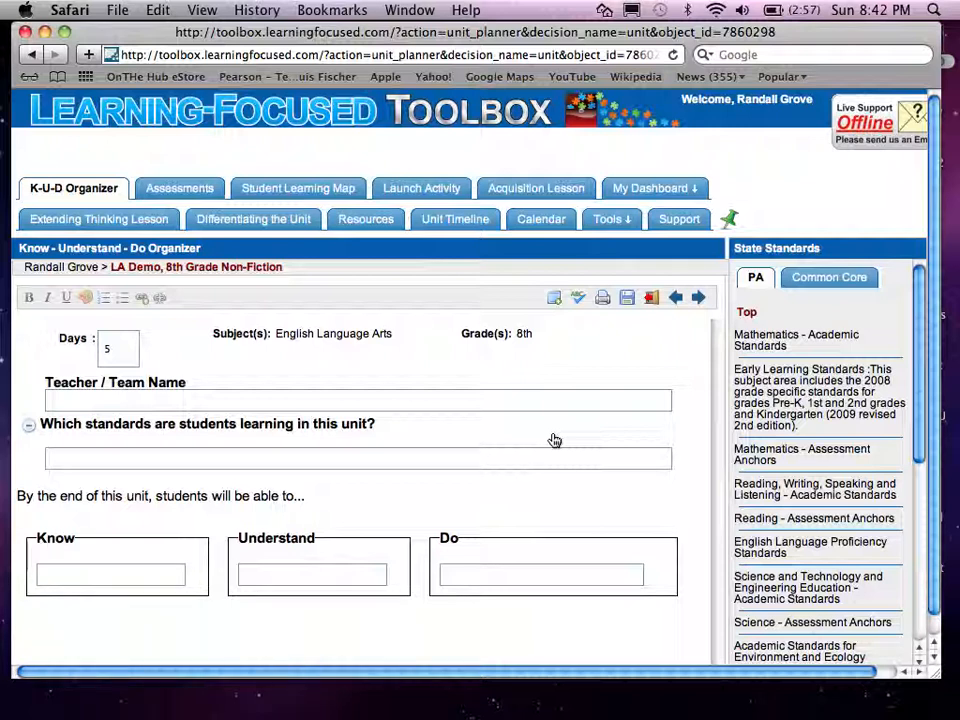
Open the PA Reading Assessment Anchors for grade 8 down to nonfiction vocabulary standard R8.A.2.1
left_click(749, 520)
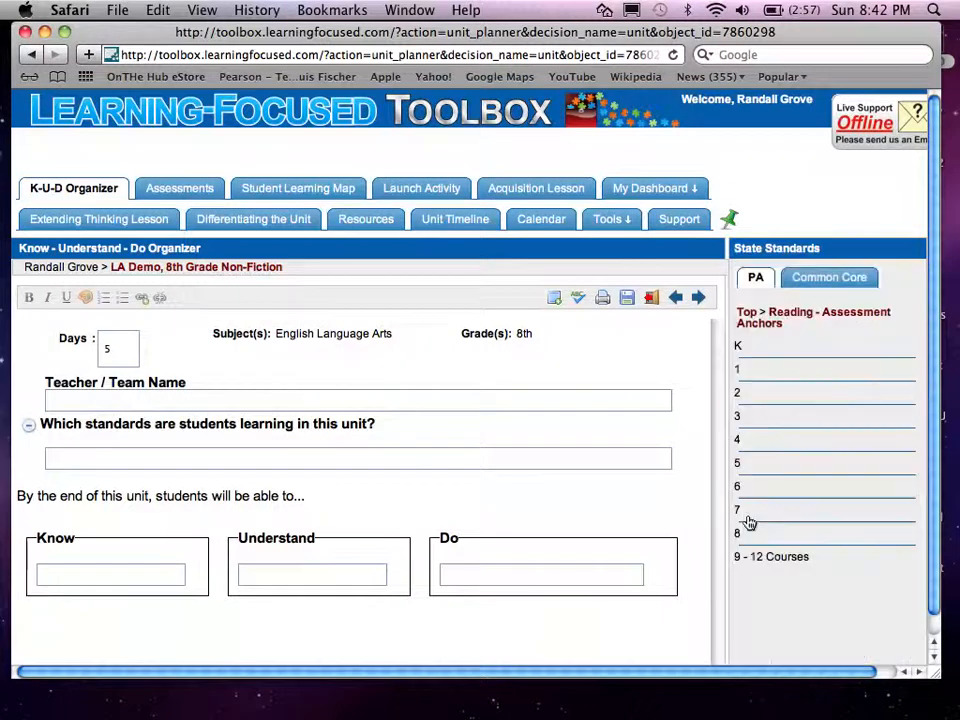
left_click(739, 534)
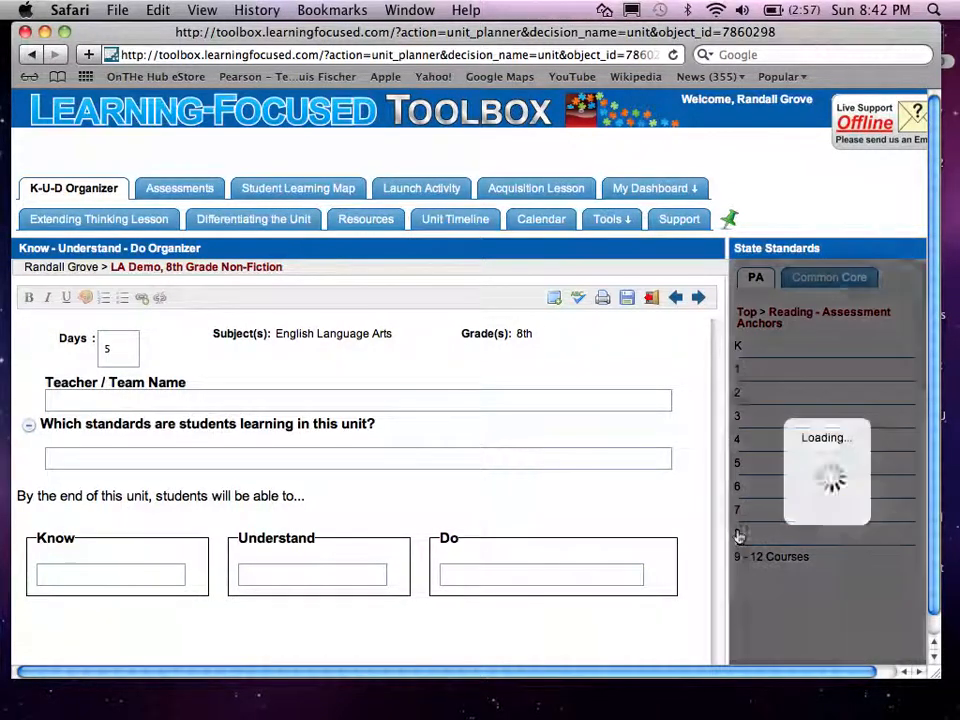
left_click(752, 346)
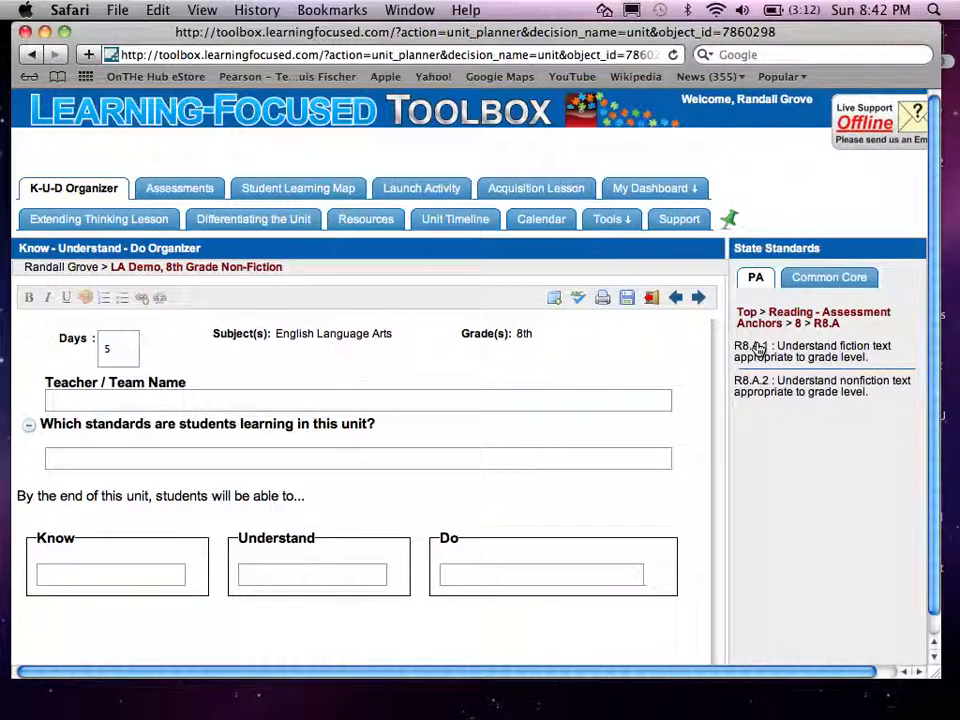
left_click(797, 387)
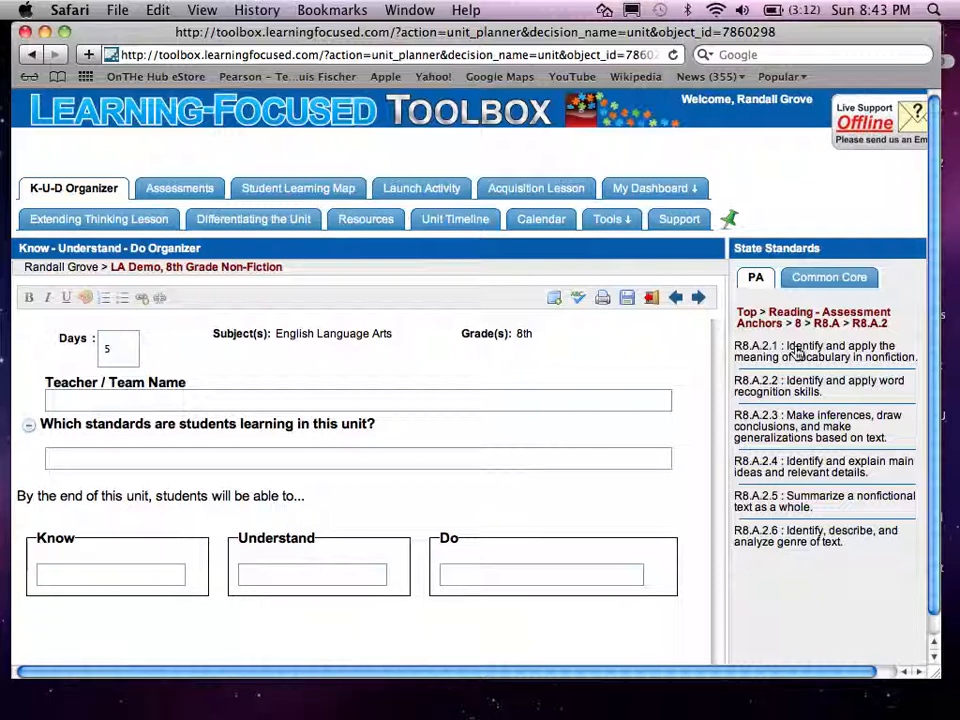
left_click(797, 352)
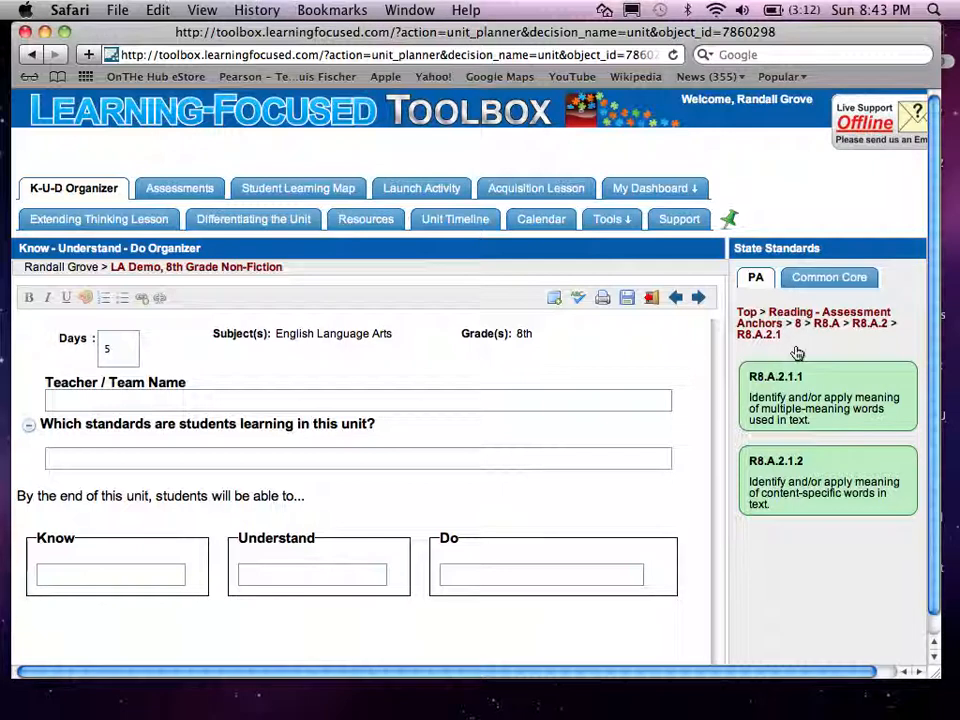
Rank standard R8.A.2.1.1 as both Know and Do, and place it in the unit's organizer
left_click(820, 396)
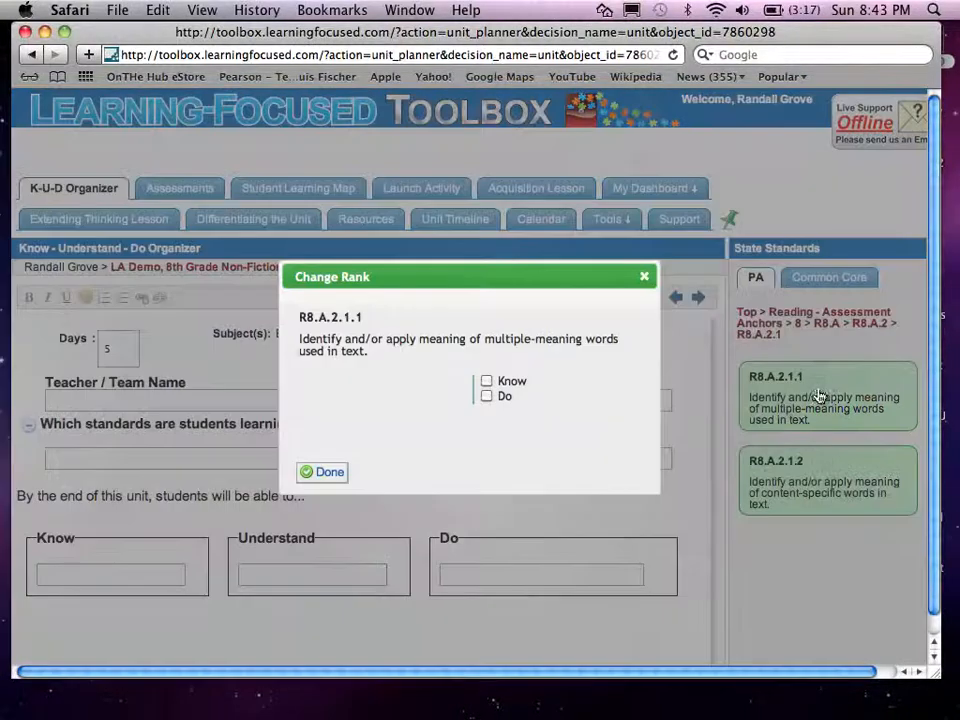
left_click(487, 381)
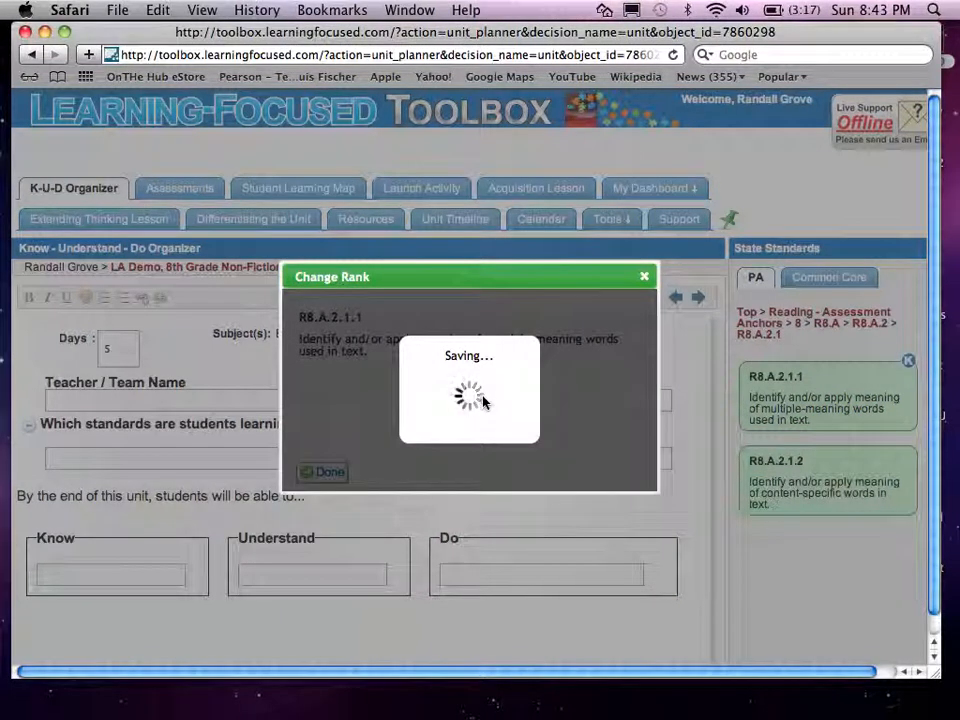
left_click(487, 396)
left_click(324, 473)
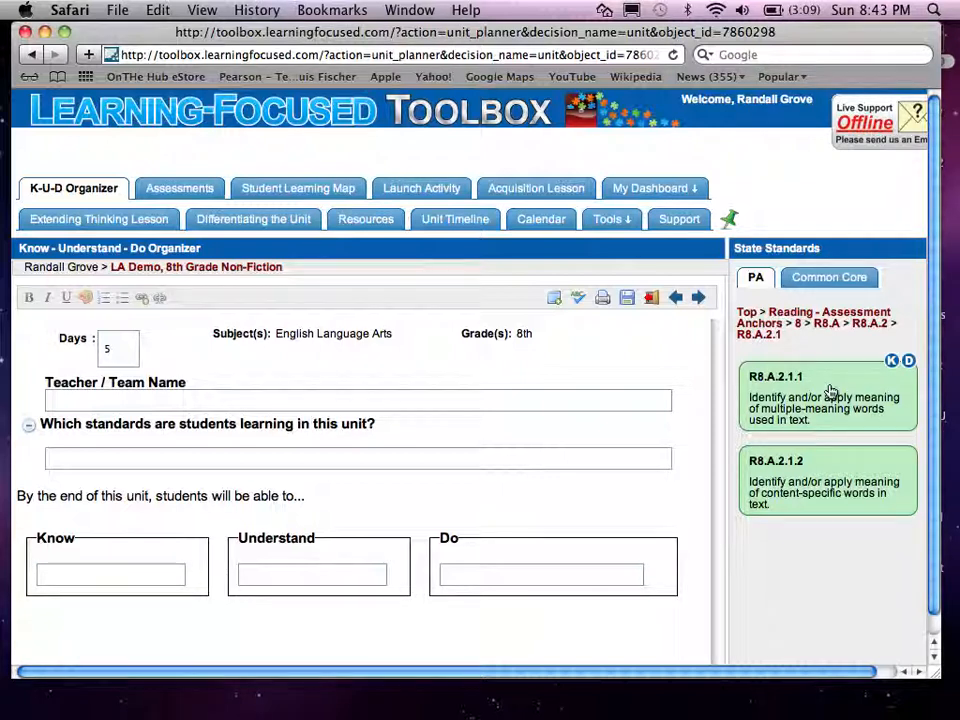
left_click_drag(830, 391, 131, 576)
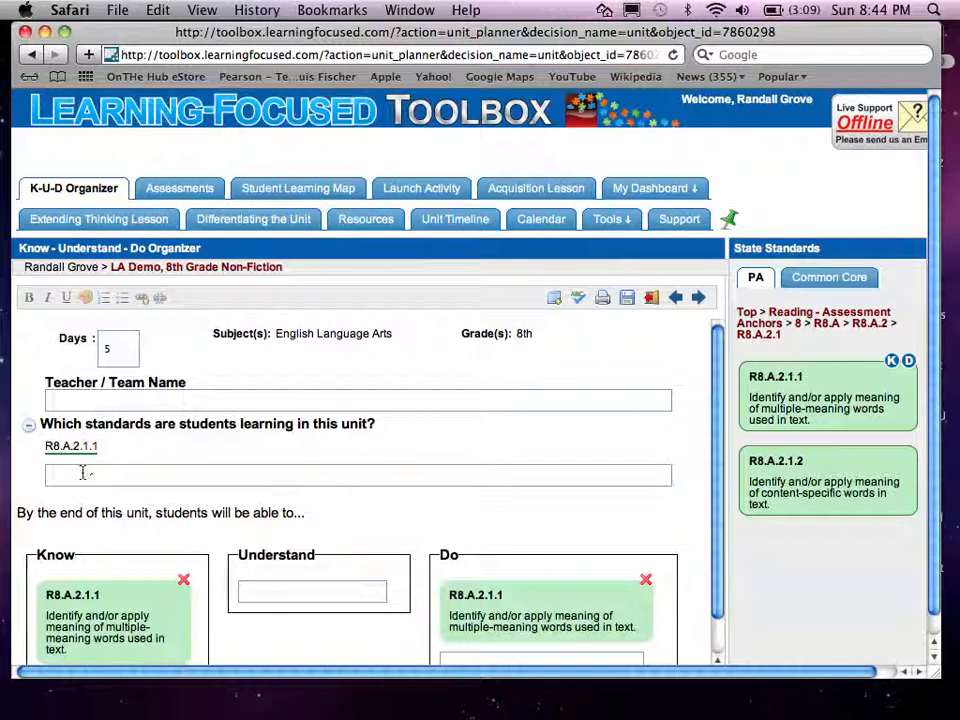
mouse_move(78, 452)
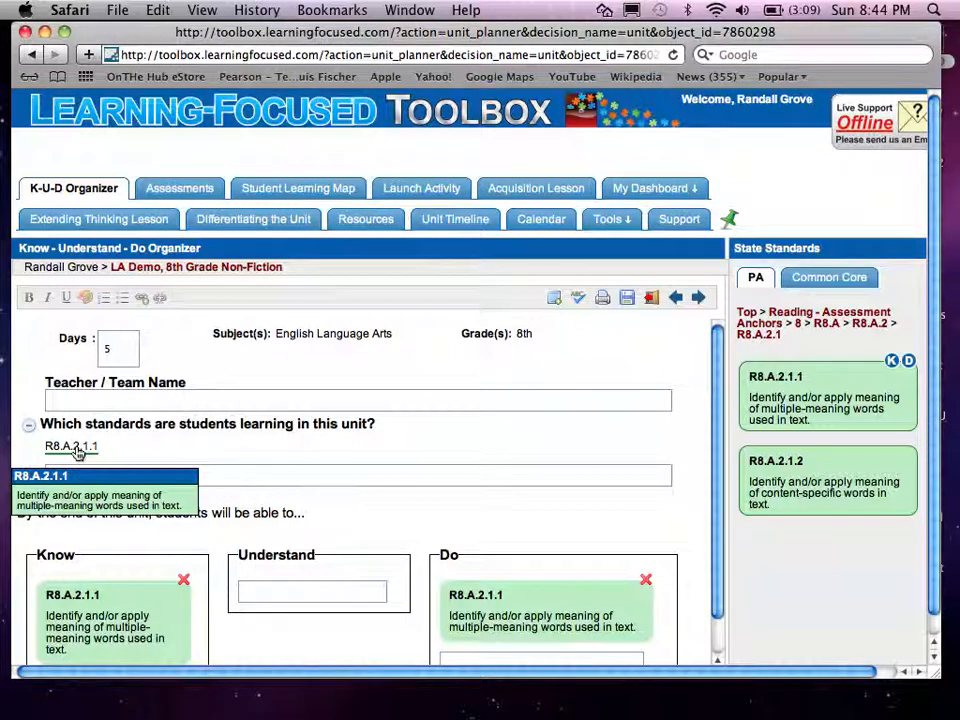
Try to shorten the R8.A.2.1.1 entry under Know to "multiple-meaning words"
scroll(329, 451, "down", 3)
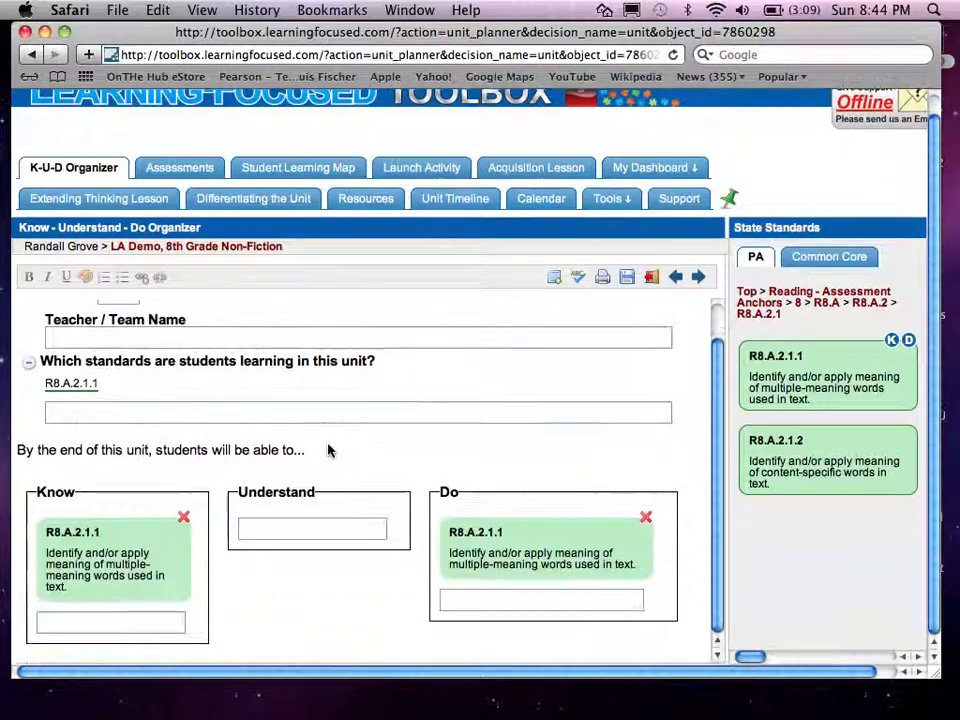
left_click(135, 548)
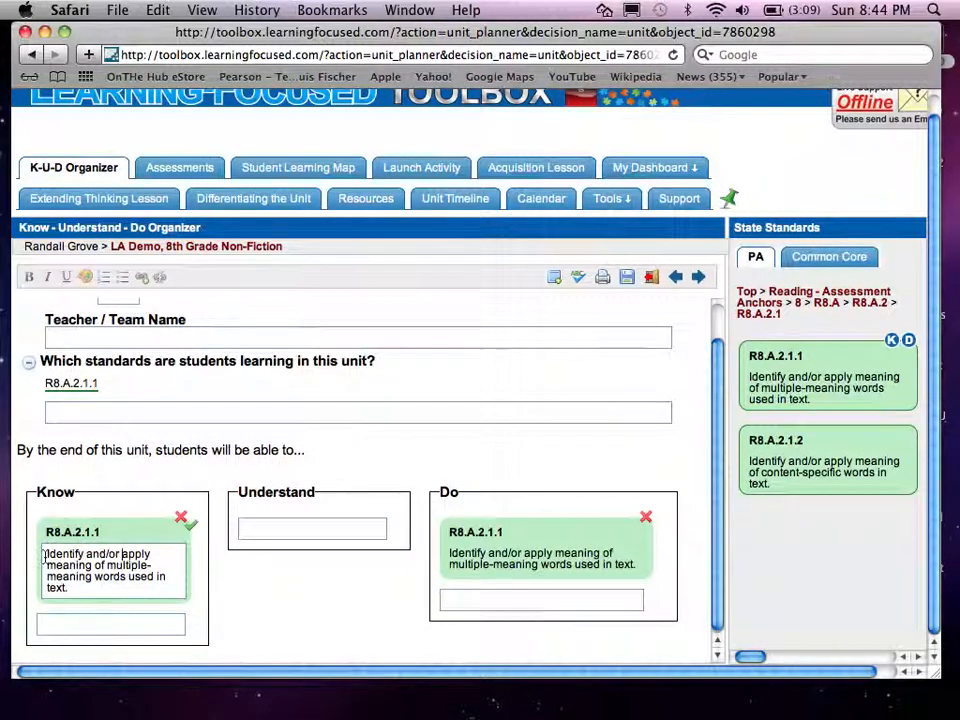
left_click_drag(47, 556, 107, 567)
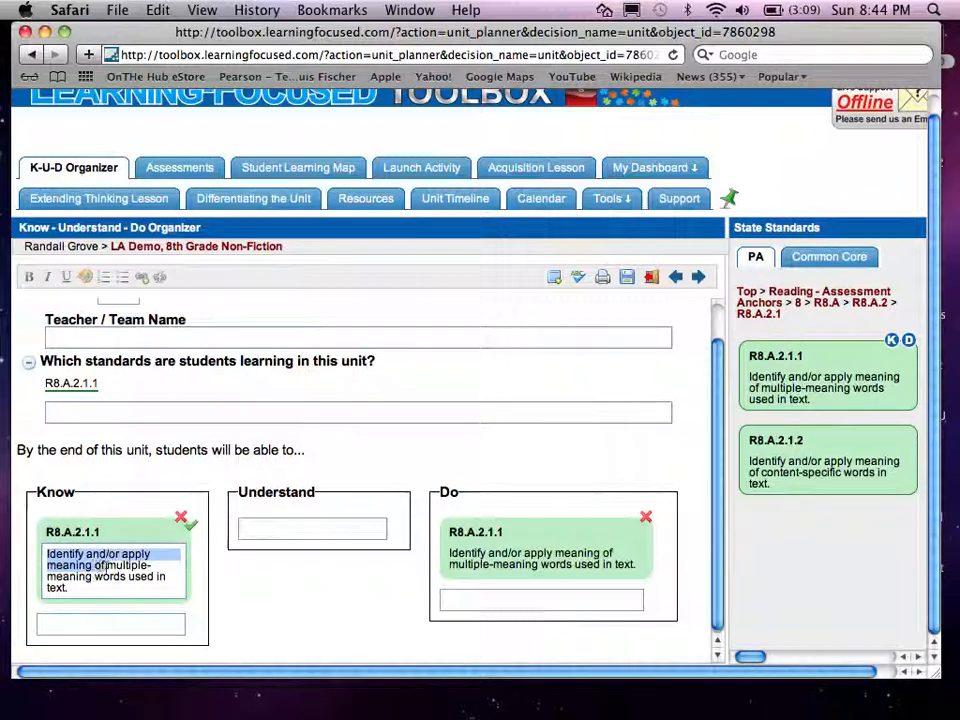
key("BackSpace")
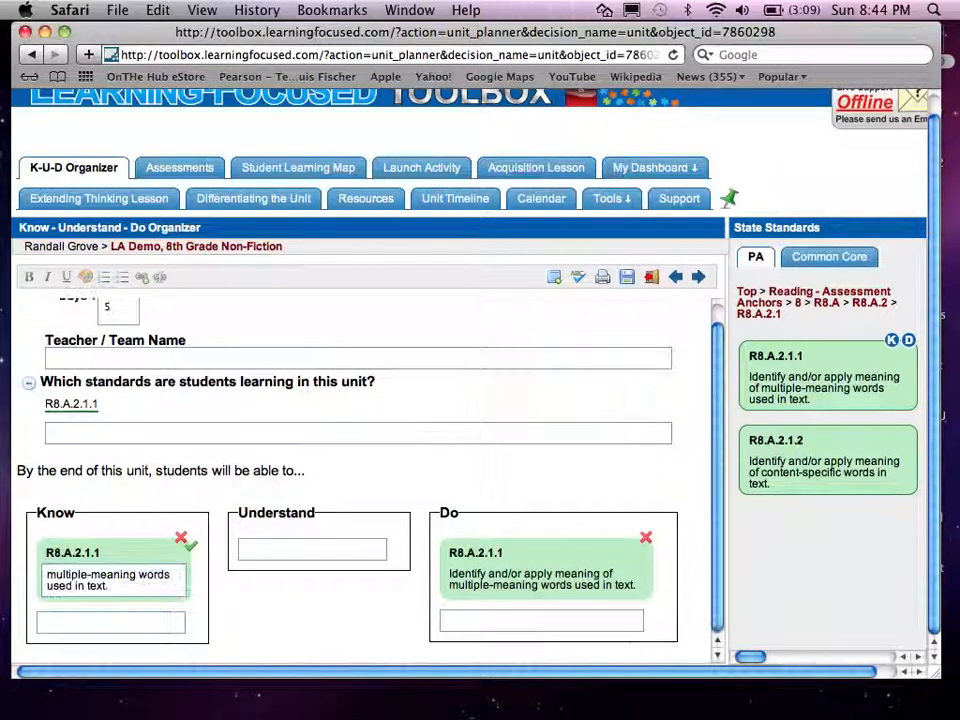
left_click(108, 585)
key("BackSpace")
key("BackSpace")
key("BackSpace")
key("BackSpace")
key("BackSpace")
key("BackSpace")
key("BackSpace")
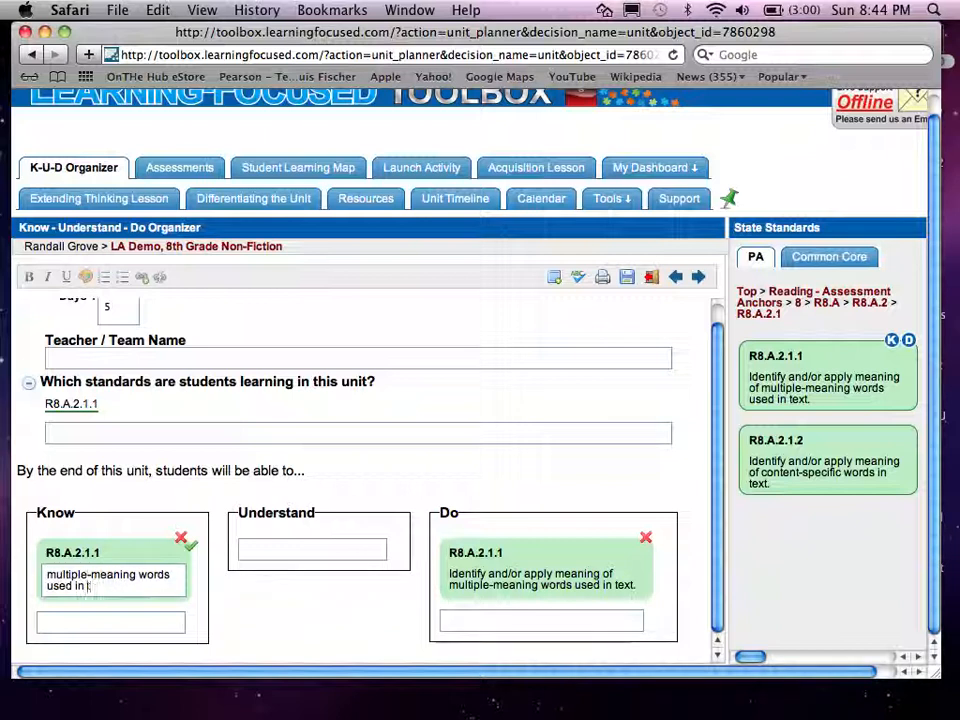
key("BackSpace")
key("BackSpace")
key("BackSpace")
key("BackSpace")
key("BackSpace")
key("BackSpace")
key("BackSpace")
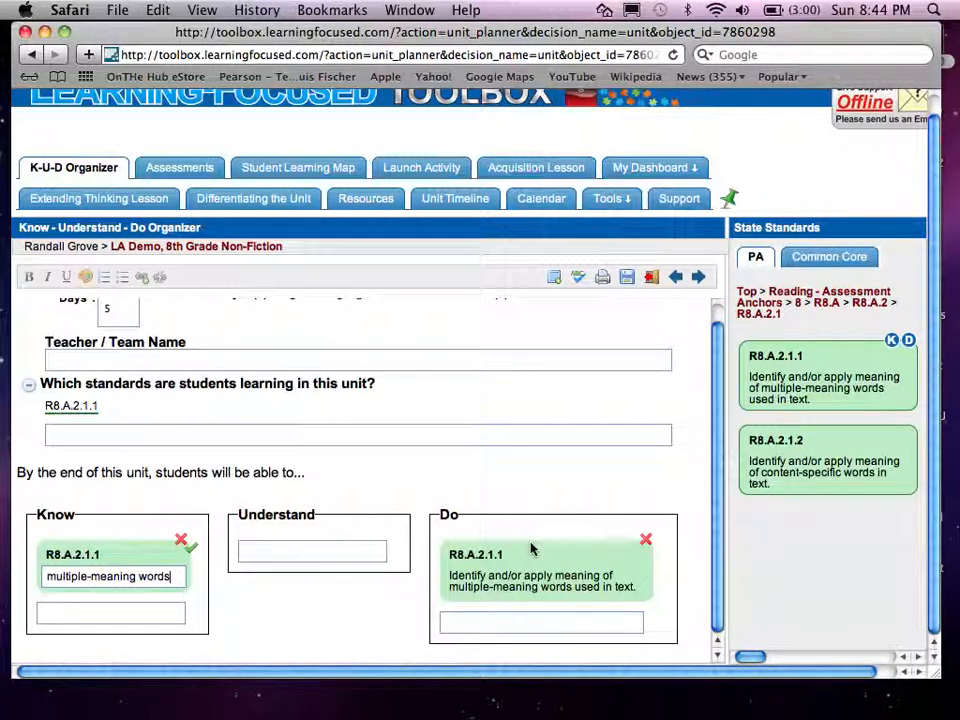
Rank standard R8.A.2.1.2 as both Know and Do, and add it to the organizer
left_click(818, 450)
left_click(487, 397)
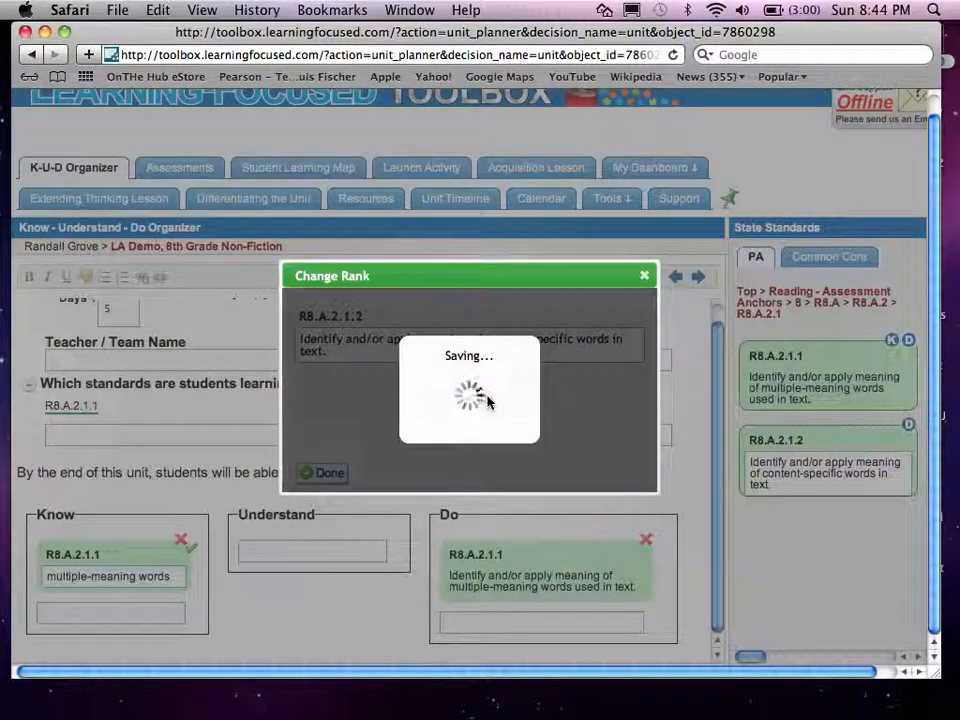
left_click(486, 381)
left_click(330, 473)
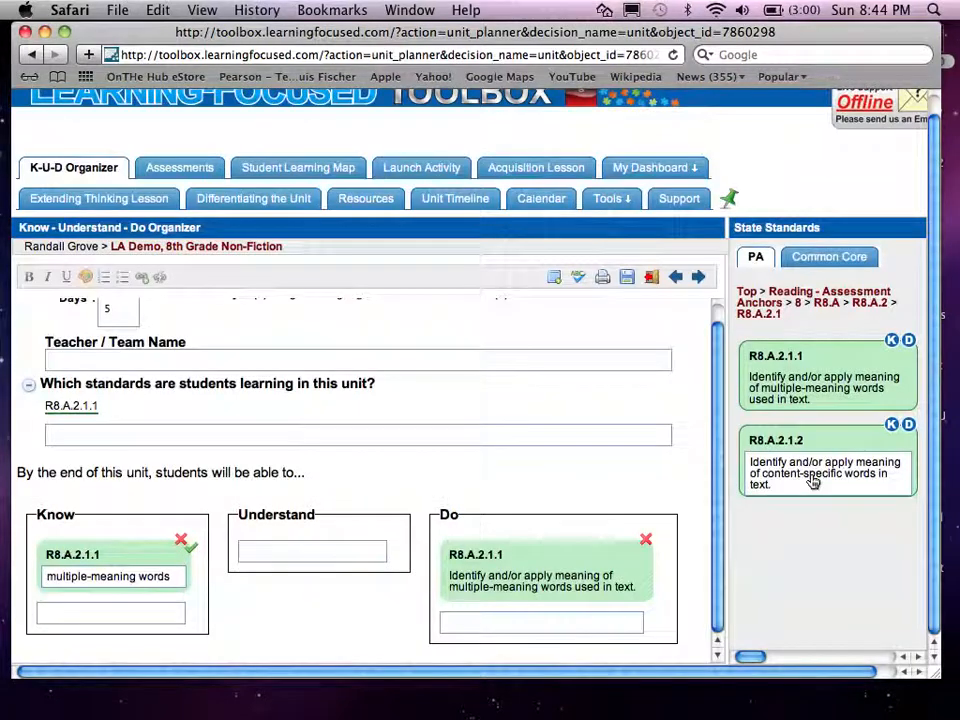
left_click_drag(820, 445, 533, 611)
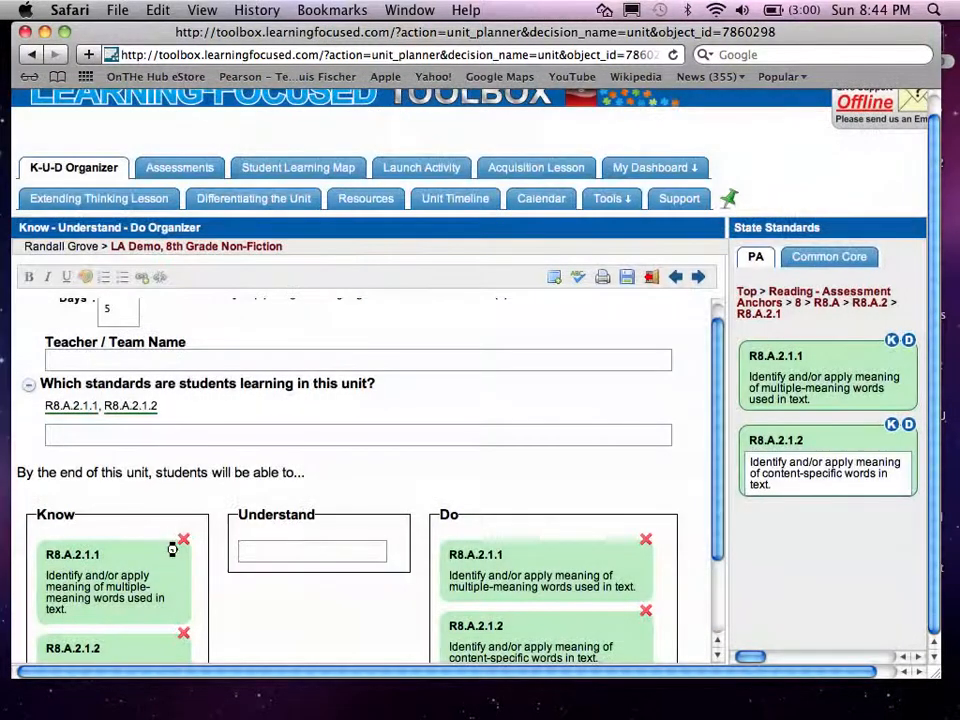
Reduce the Know column's R8.A.2.1.1 text to "multiple-meaning words", leaving the matching Do entry as is
scroll(172, 549, "down", 3)
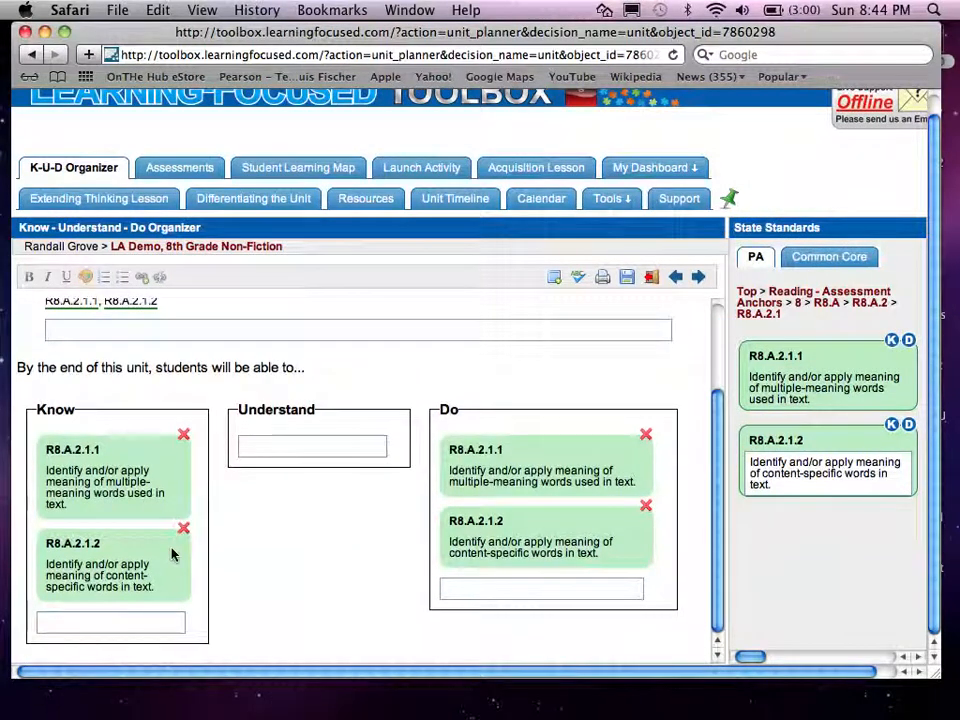
left_click(102, 492)
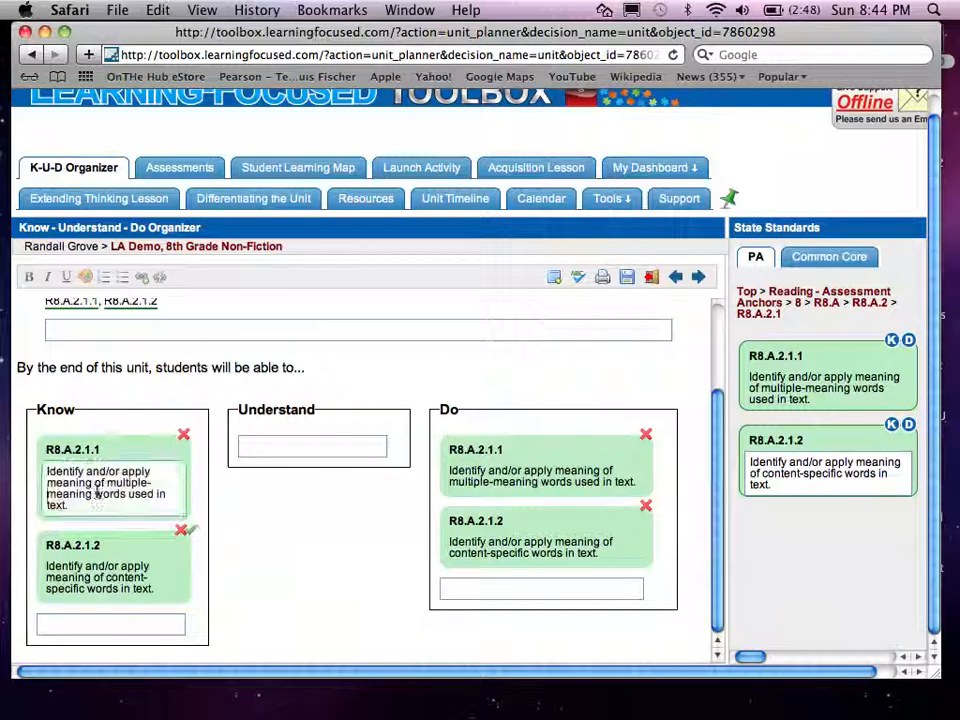
left_click_drag(45, 476, 104, 484)
key("BackSpace")
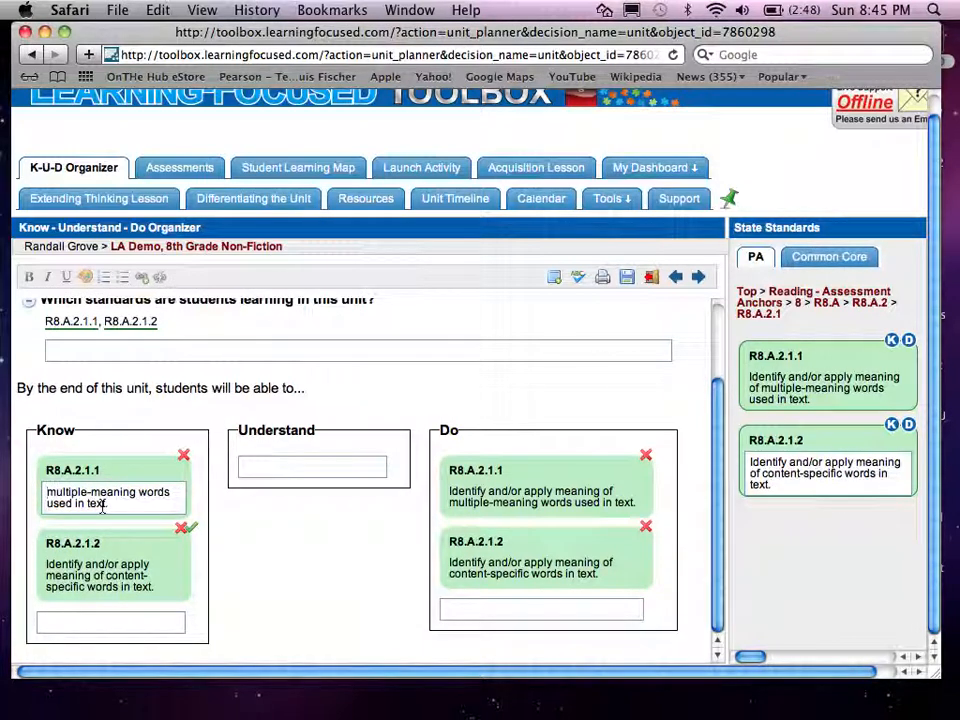
key("BackSpace")
key("BackSpace")
key("BackSpace")
key("BackSpace")
key("BackSpace")
key("BackSpace")
key("BackSpace")
key("BackSpace")
key("BackSpace")
key("BackSpace")
key("BackSpace")
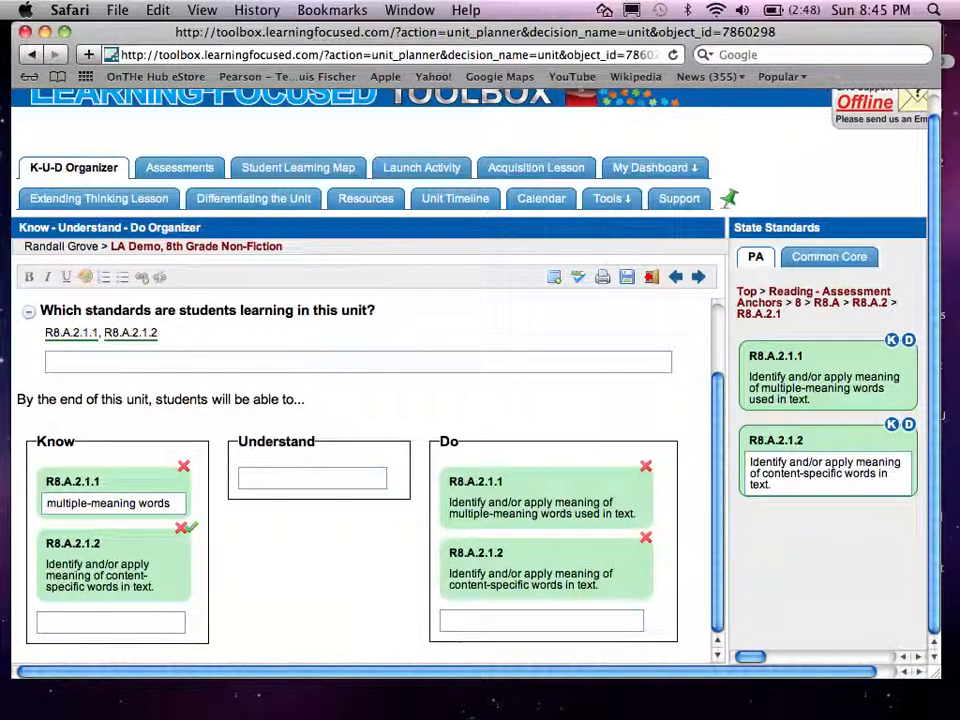
Shorten the Know column's R8.A.2.1.2 entry to "content-specific words" and save it
left_click(148, 553)
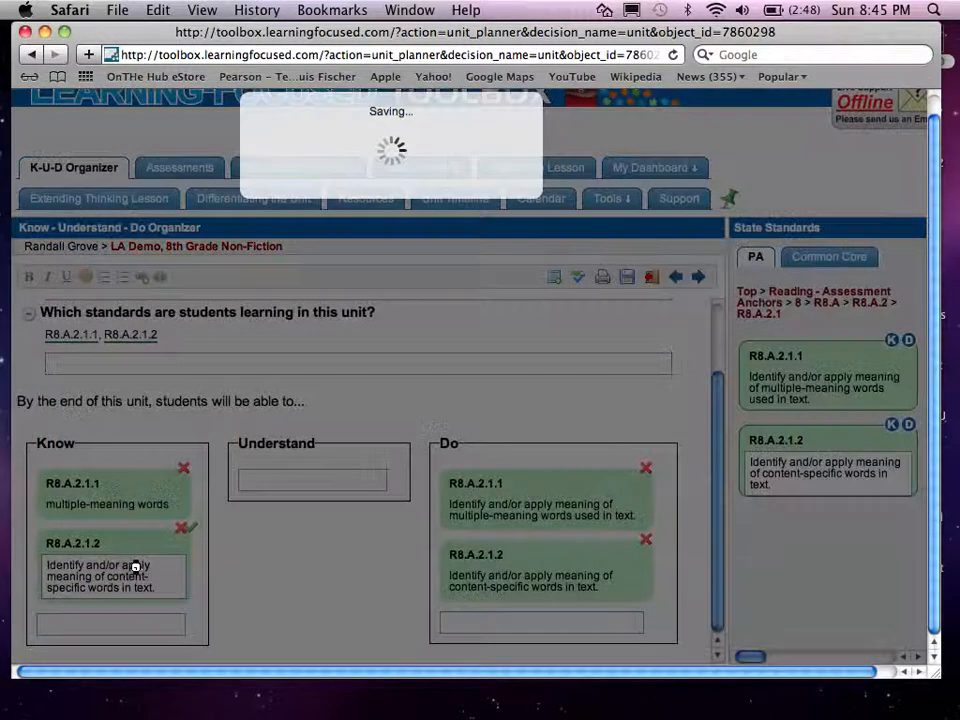
left_click_drag(47, 565, 107, 576)
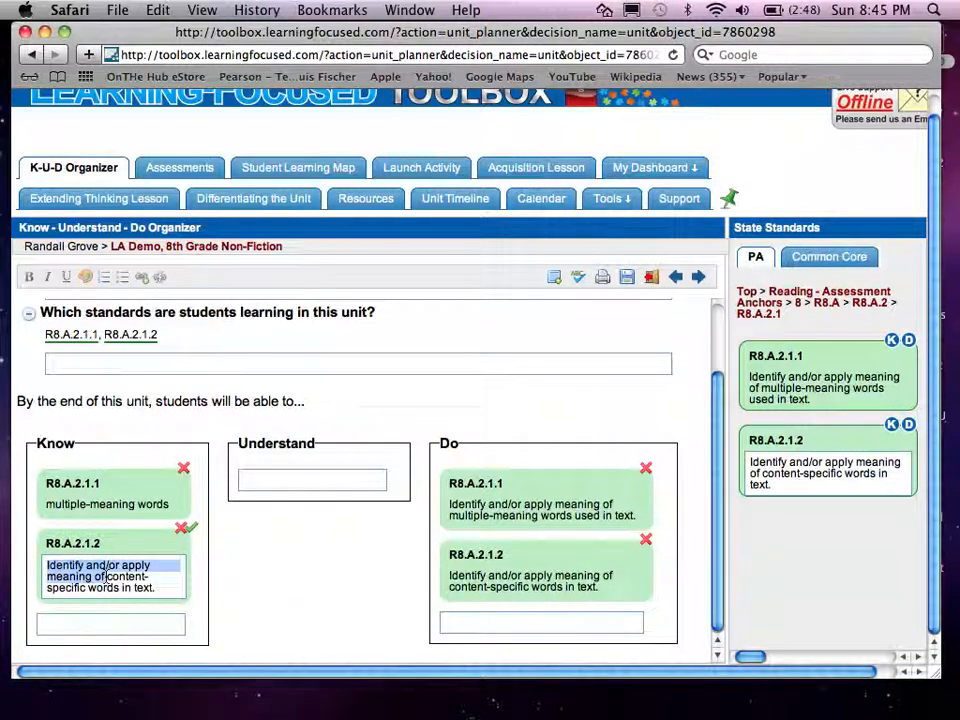
key("BackSpace")
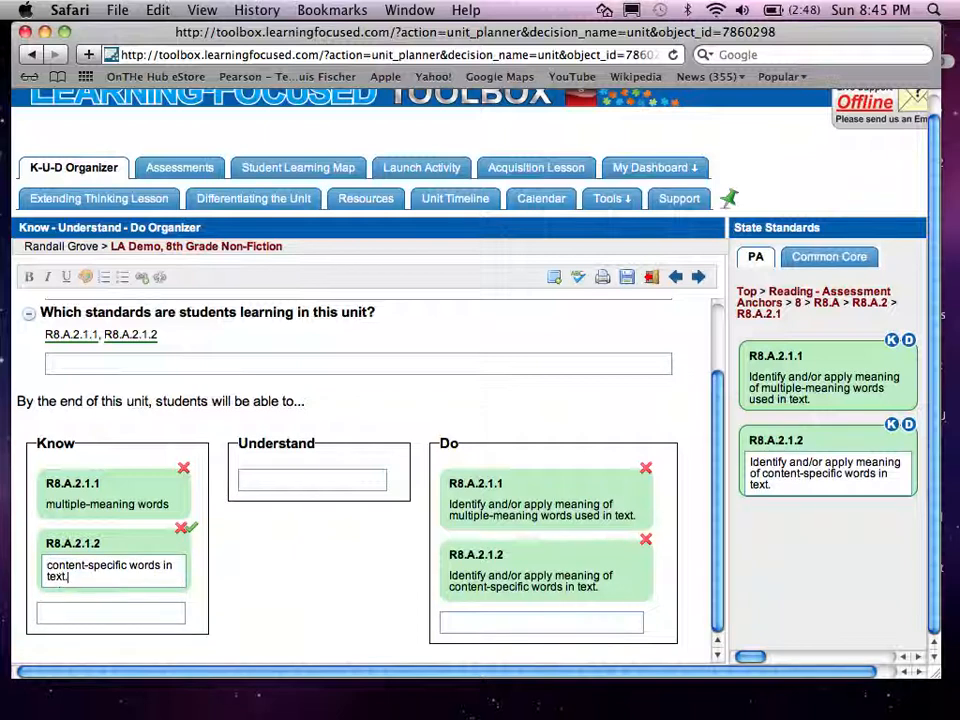
key("BackSpace")
key("BackSpace")
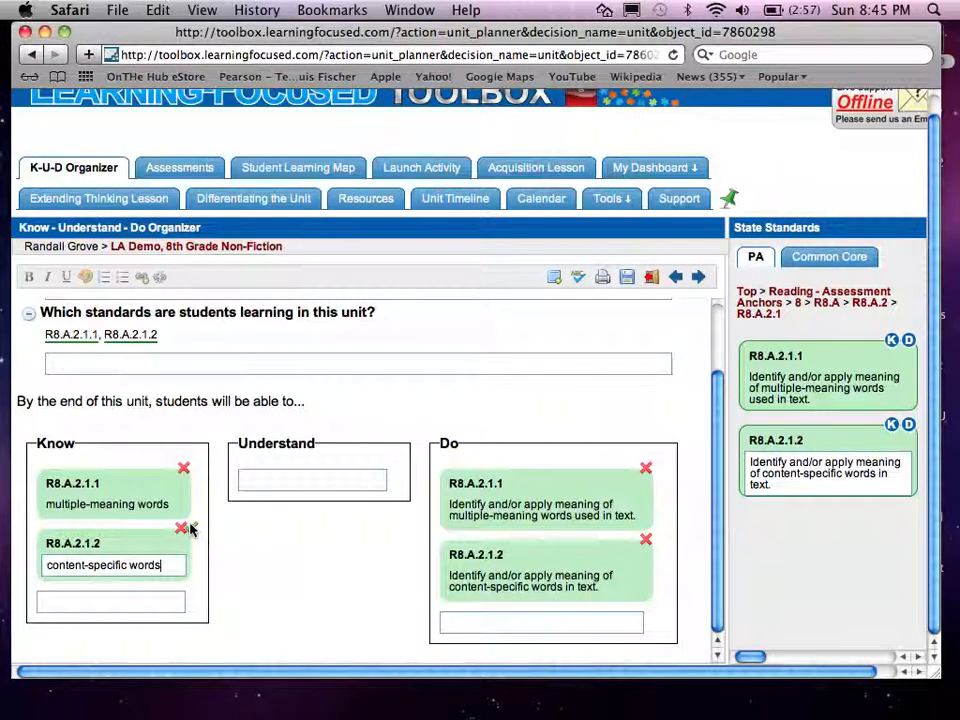
left_click(191, 530)
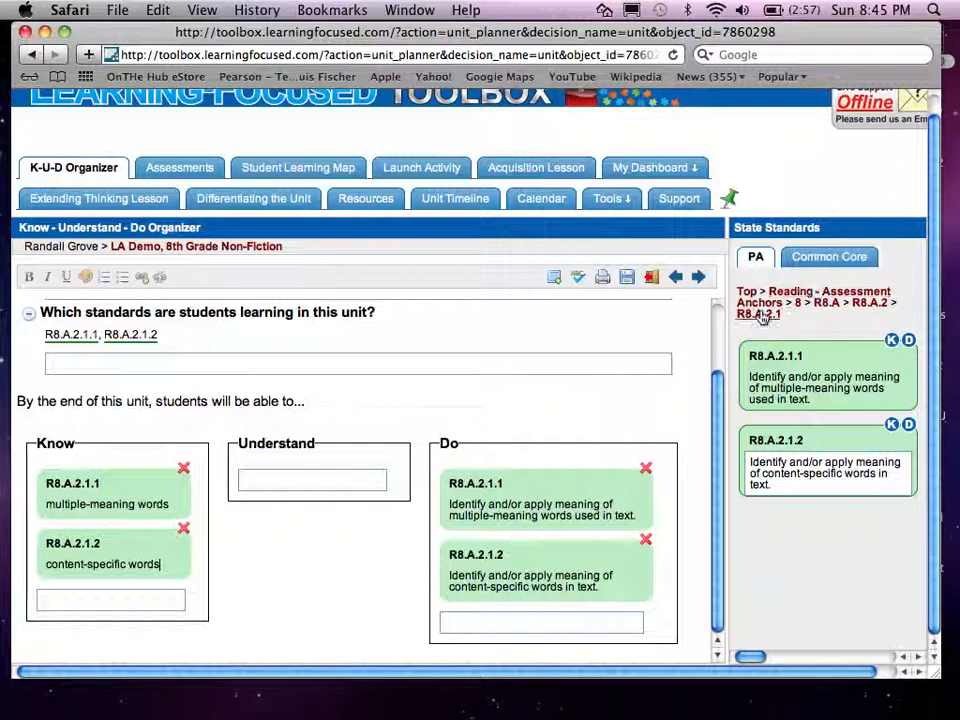
Find standard R8.A.2.3.1 under the nonfiction anchors, rank it as both Know and Do, and add it to the organizer
left_click(830, 303)
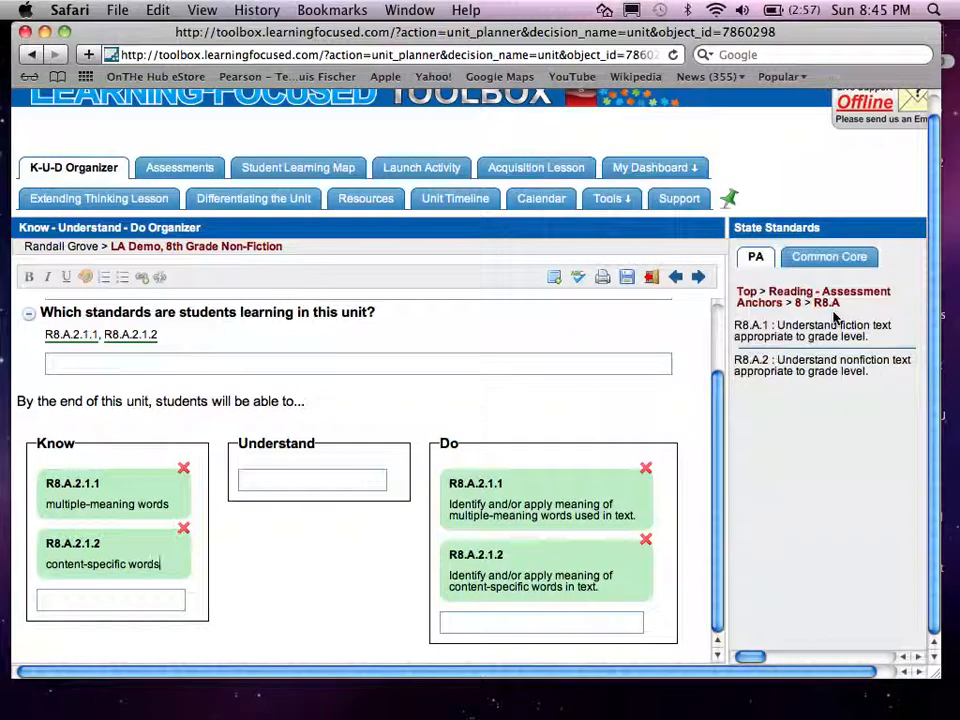
left_click(825, 367)
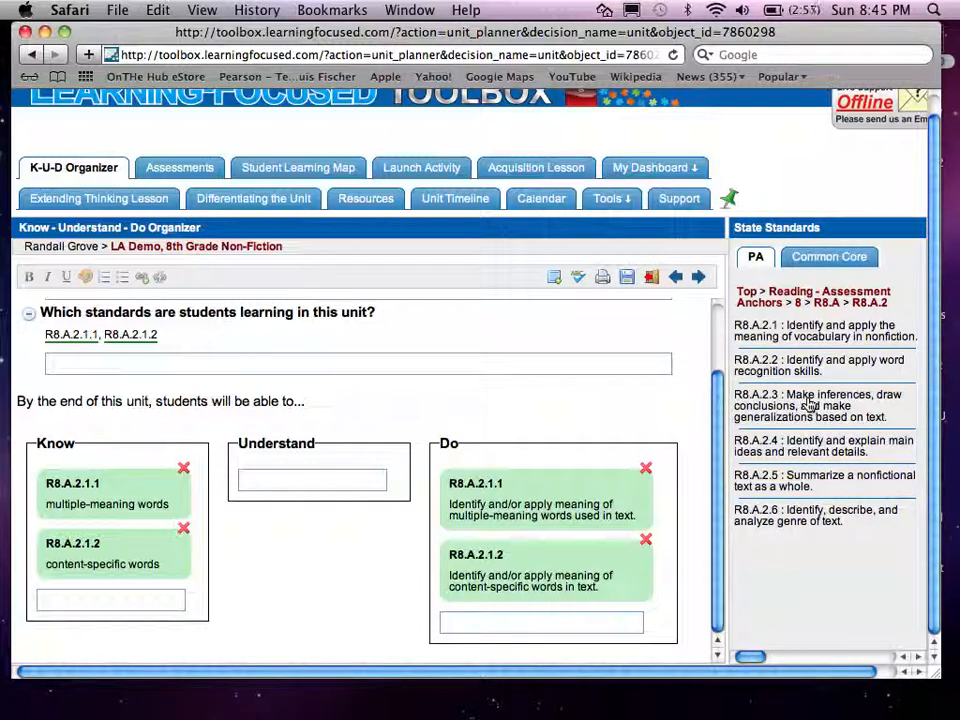
left_click(811, 405)
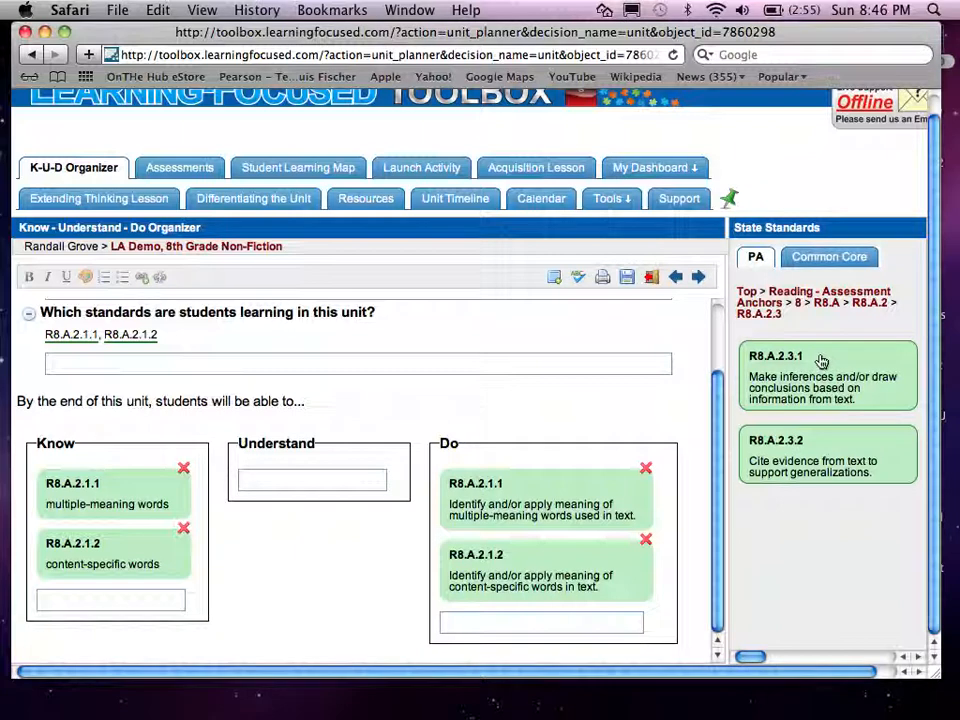
left_click(821, 362)
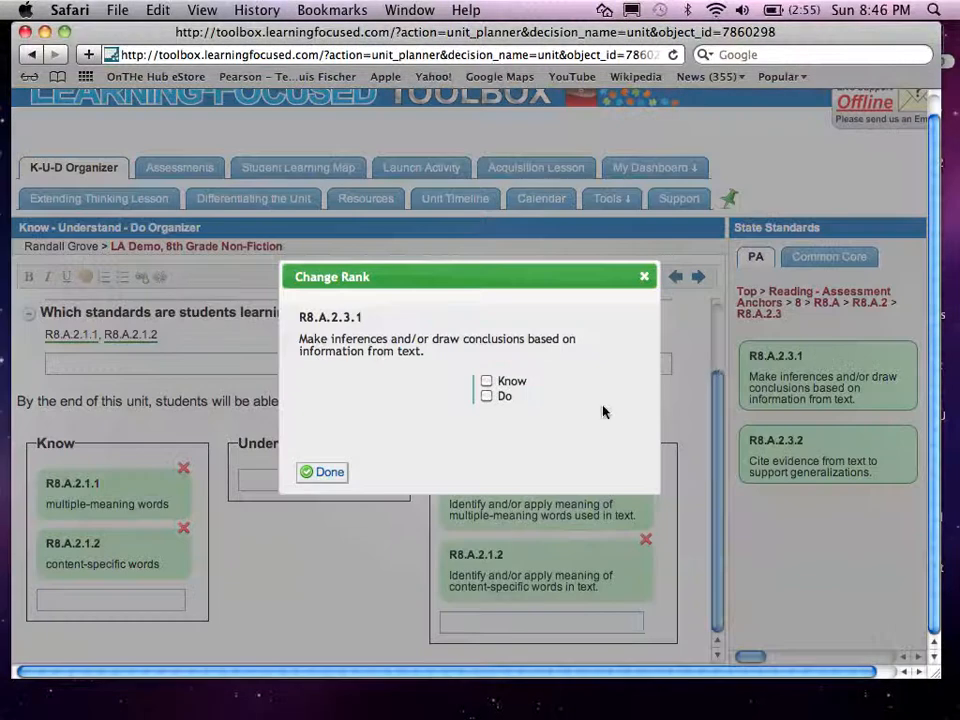
left_click(487, 397)
left_click(486, 382)
left_click(316, 471)
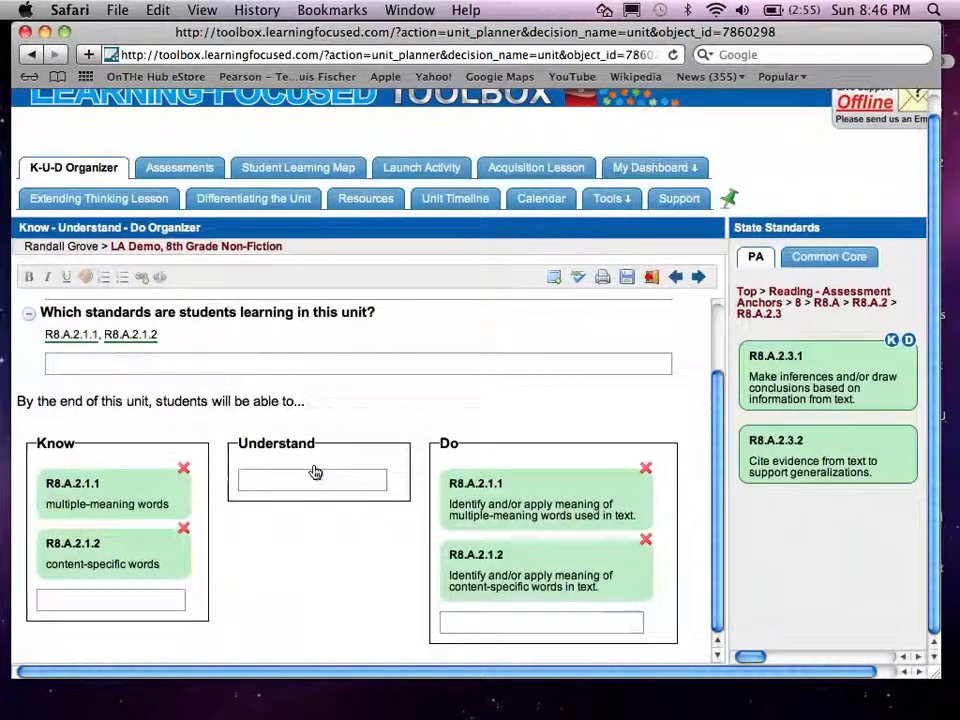
left_click_drag(815, 362, 530, 564)
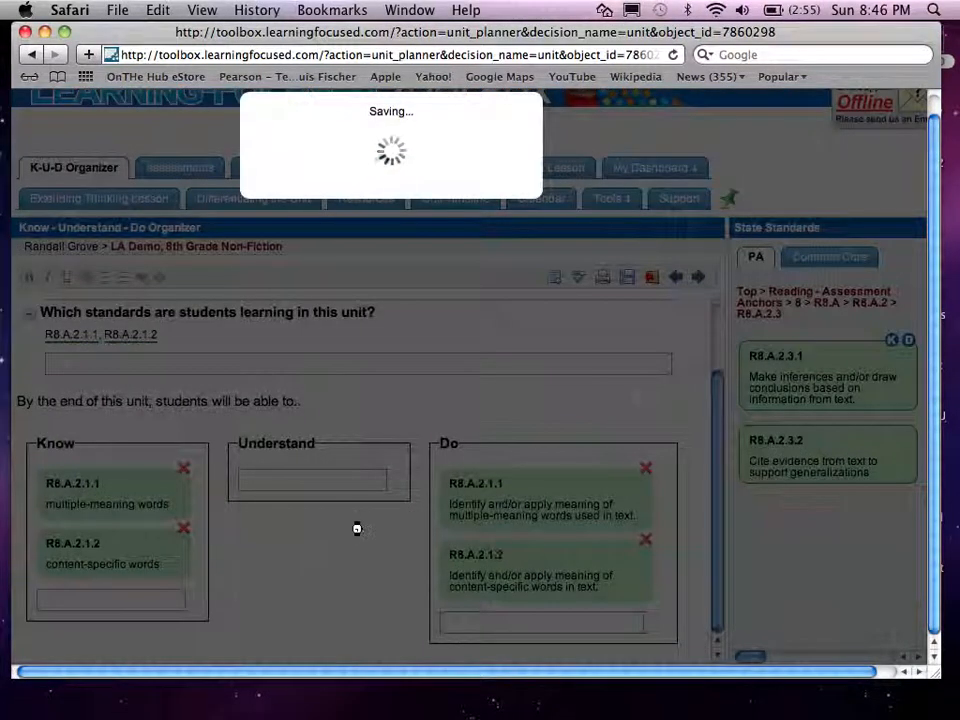
Reduce the Know column's R8.A.2.3.1 entry to "inferences" and "conclusions" on separate lines, and save it
scroll(357, 530, "down", 3)
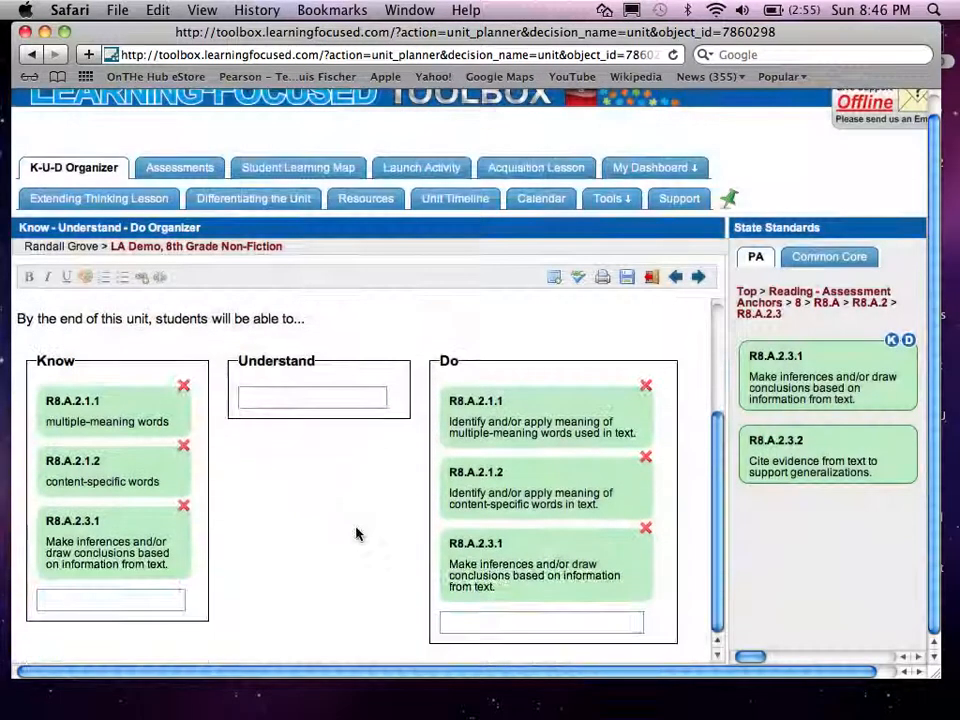
left_click(83, 553)
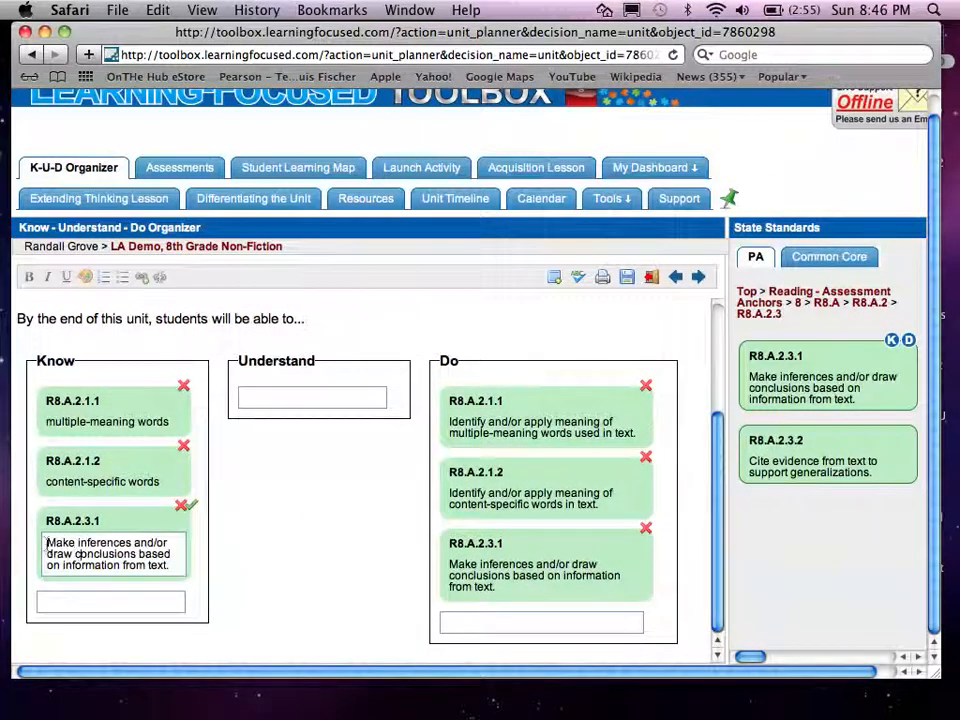
left_click_drag(45, 543, 71, 549)
key("BackSpace")
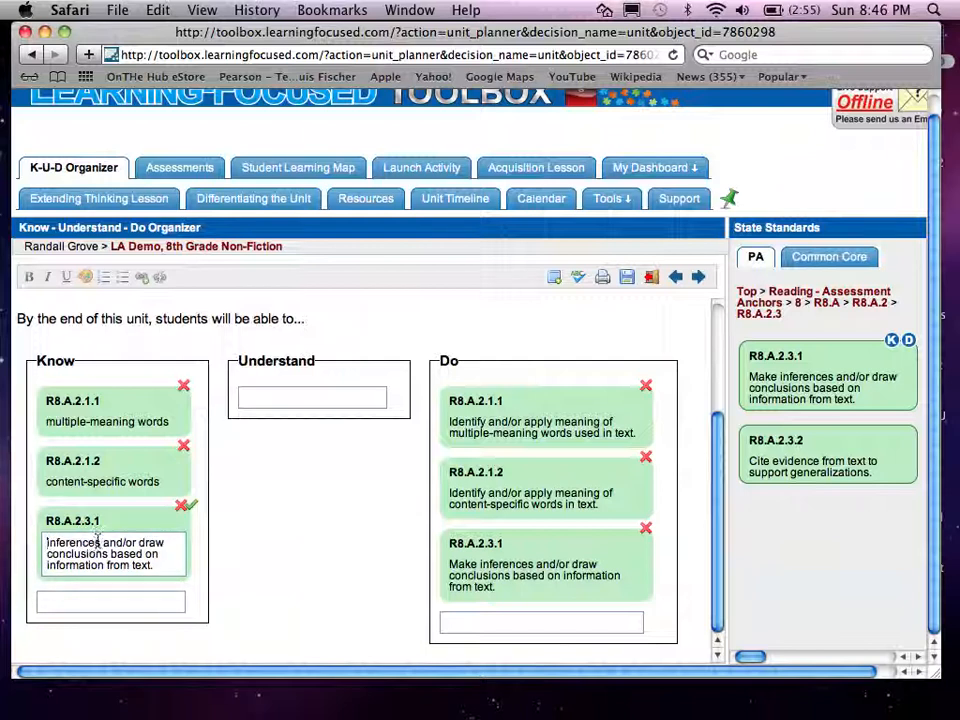
left_click_drag(103, 543, 160, 543)
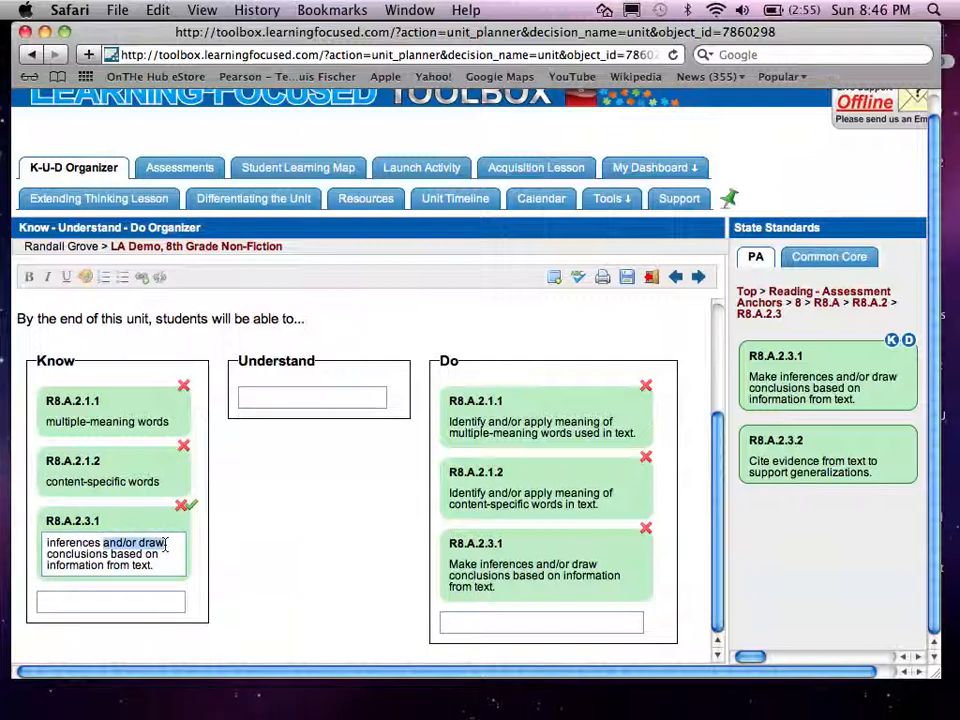
key("BackSpace")
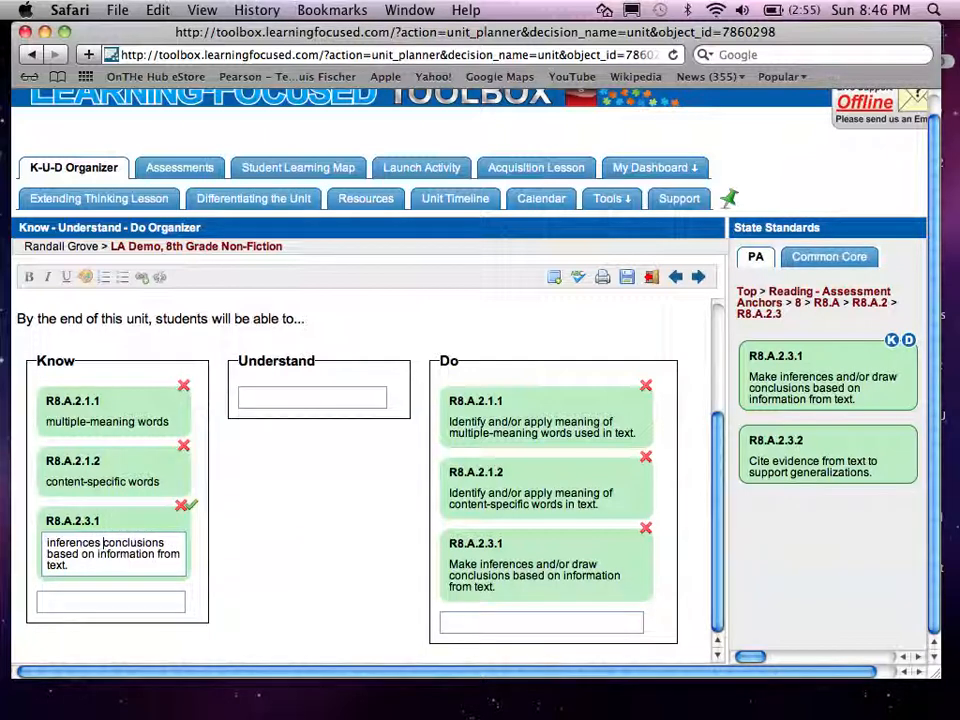
key("Return")
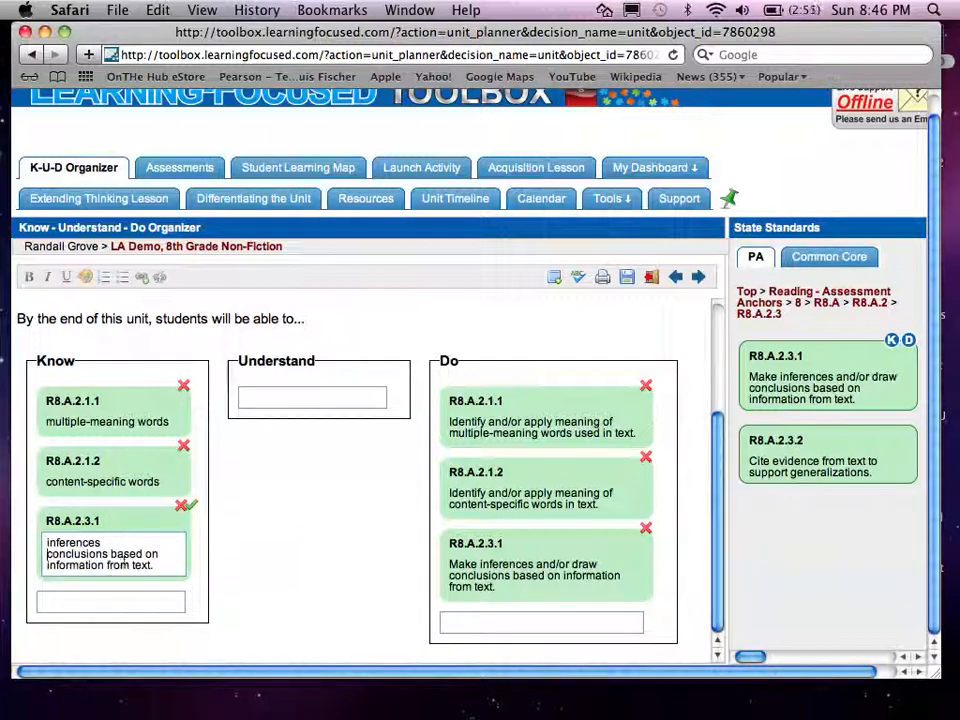
key("BackSpace")
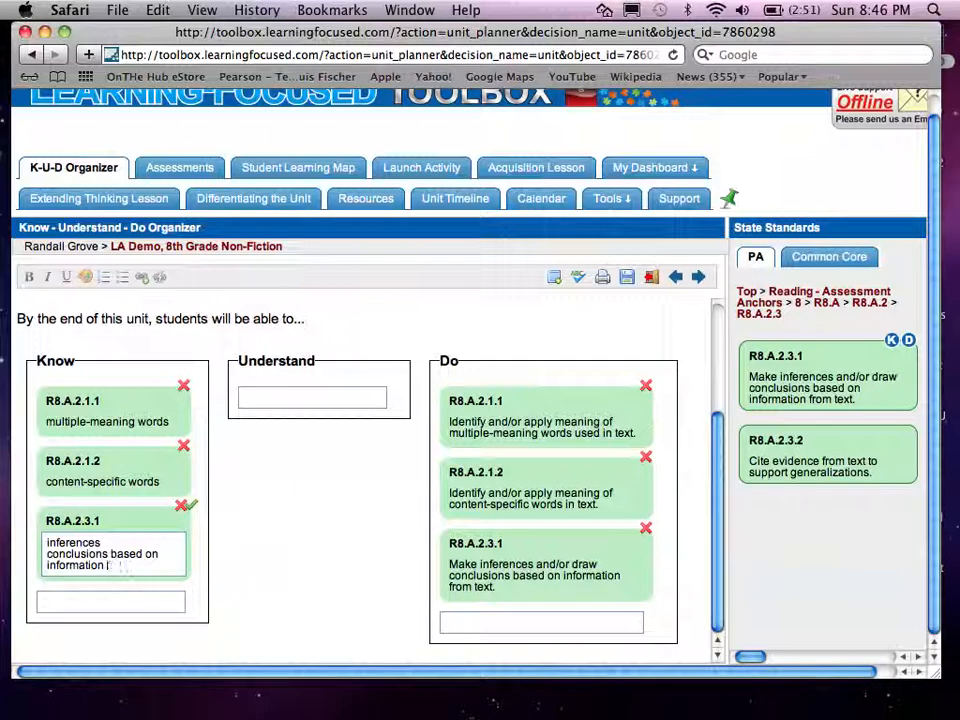
key("BackSpace")
key("BackSpace")
key("BackSpace")
key("BackSpace")
key("BackSpace")
key("BackSpace")
key("BackSpace")
key("BackSpace")
key("BackSpace")
key("BackSpace")
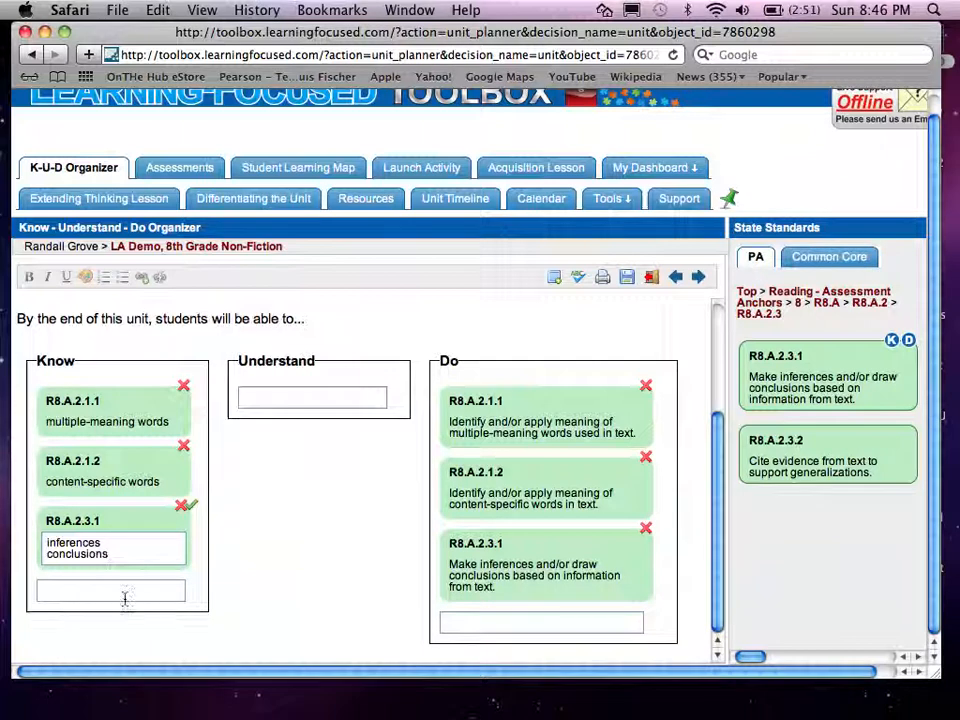
left_click(193, 508)
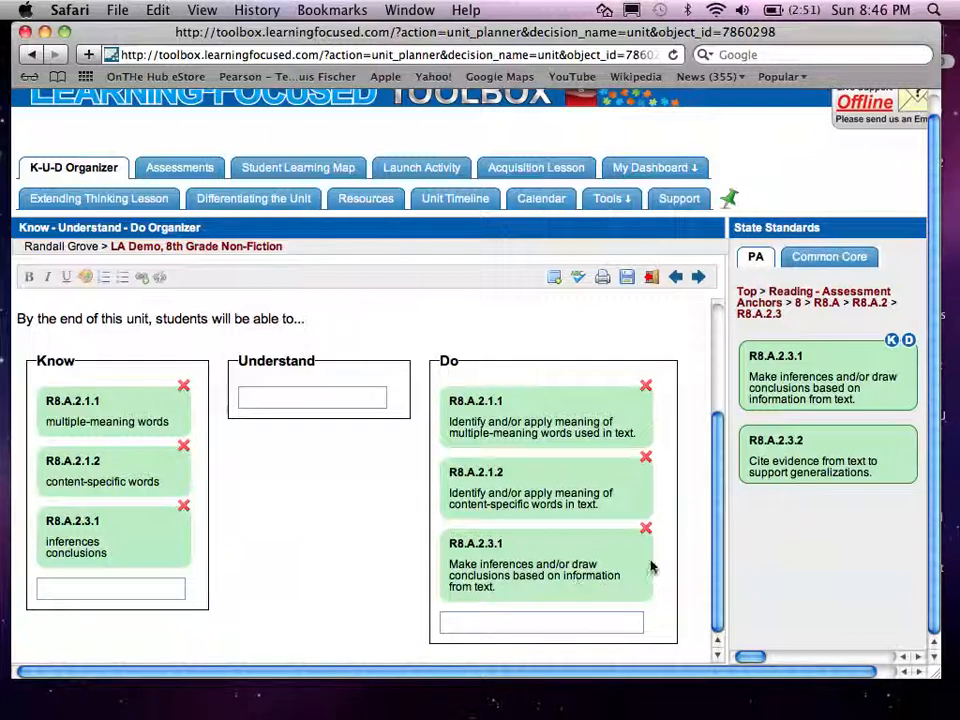
left_click(797, 468)
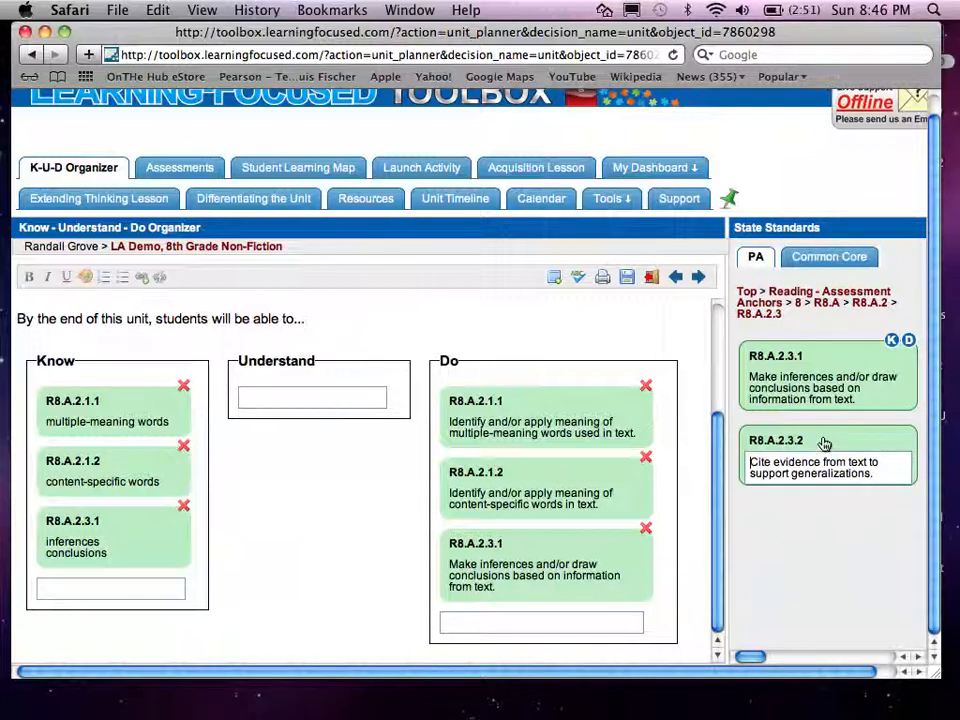
left_click(824, 443)
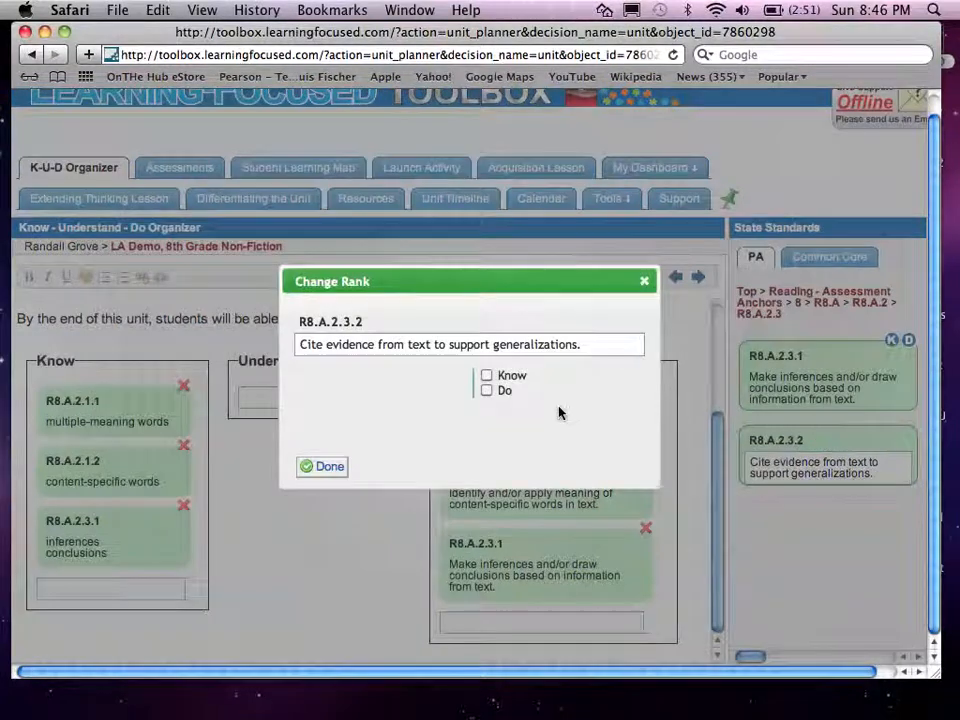
left_click(644, 281)
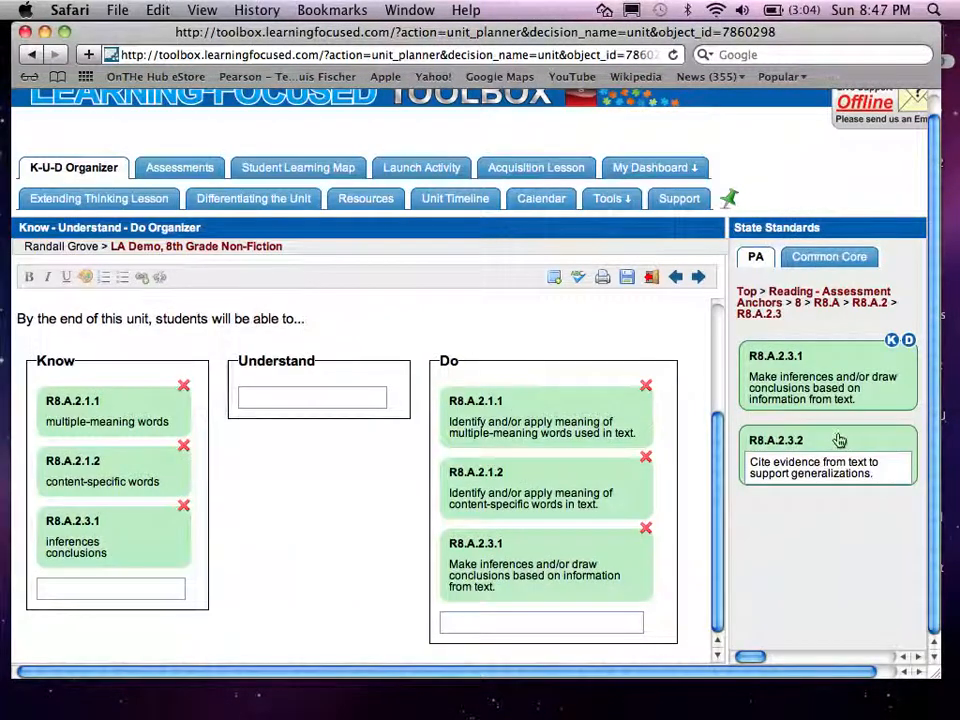
Place standard R8.A.2.3.2 about citing evidence directly in the Do column only
left_click_drag(838, 442, 550, 611)
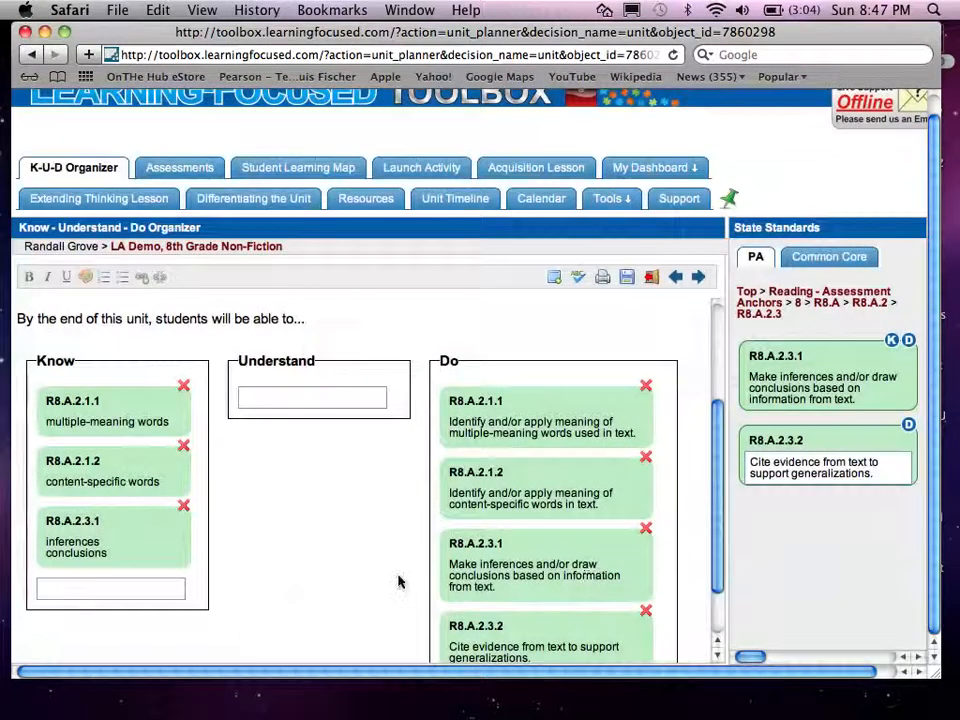
scroll(398, 578, "down", 3)
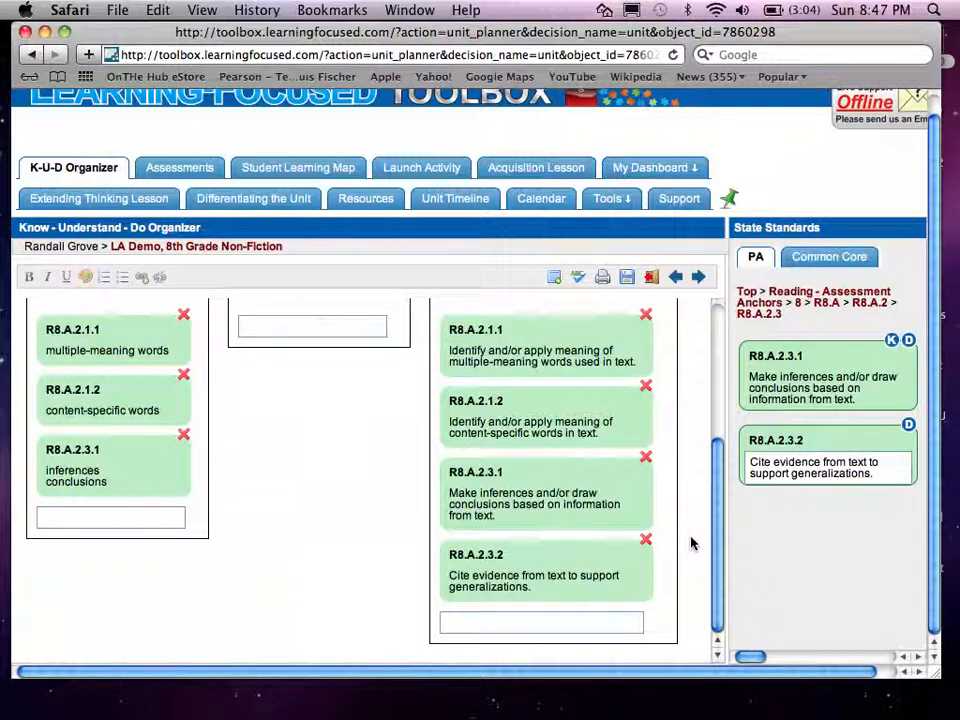
Find standard R8.A.2.4.1 on main ideas under the nonfiction anchors and place it in the Do column
left_click(826, 303)
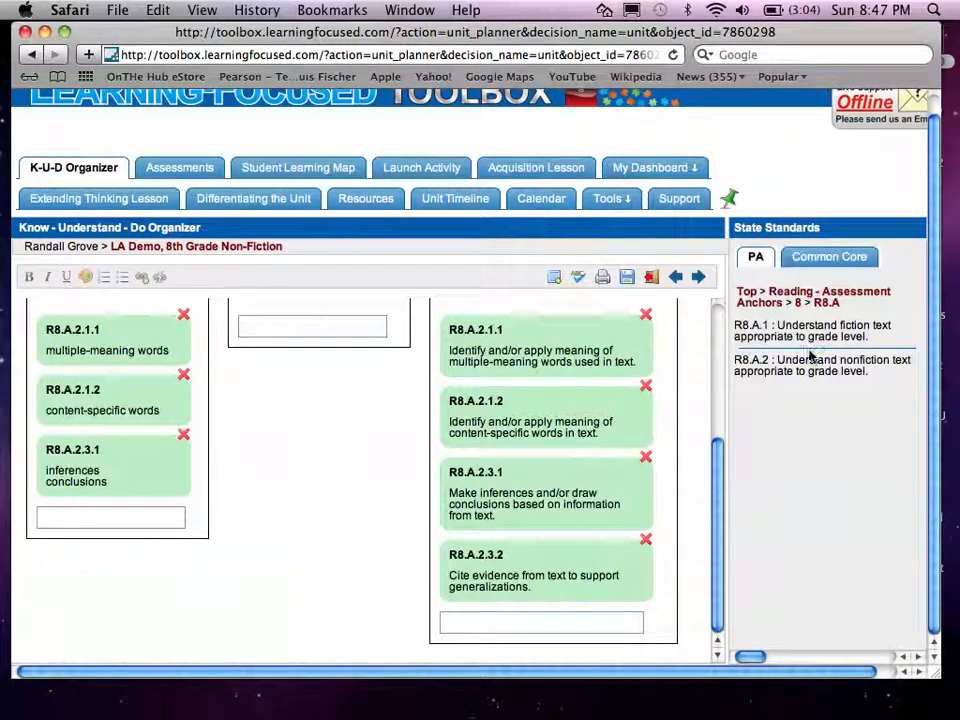
left_click(805, 375)
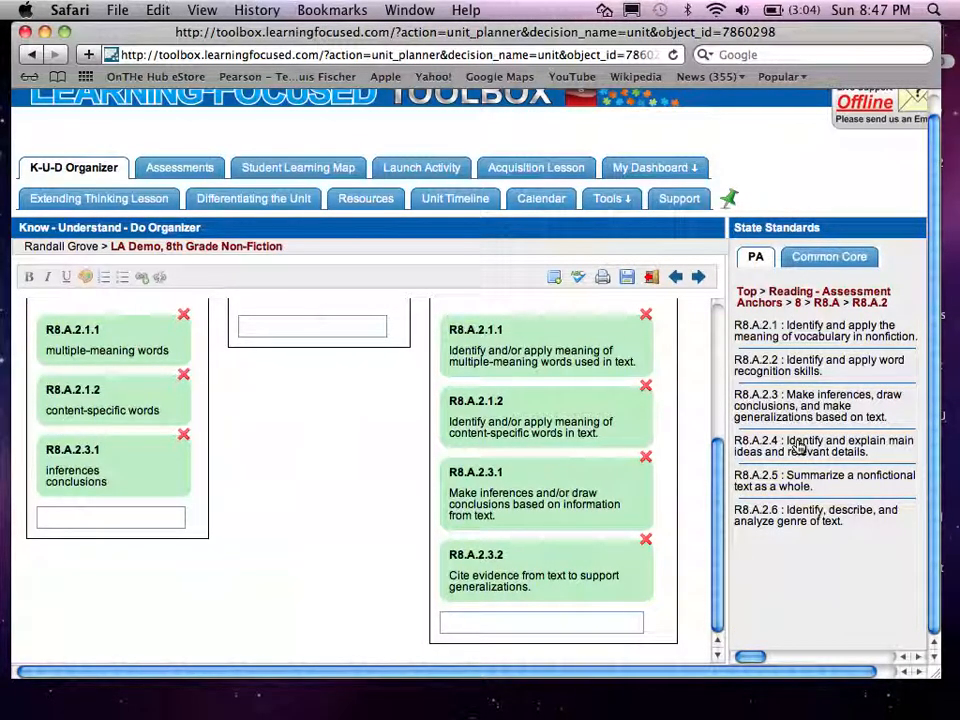
left_click(800, 449)
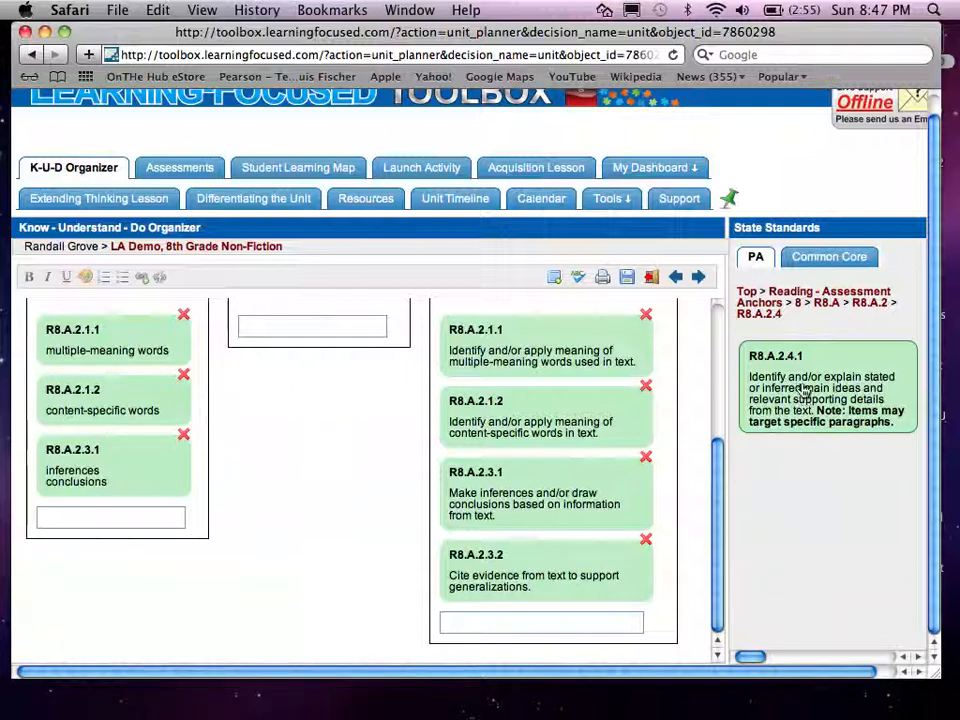
left_click_drag(805, 390, 510, 625)
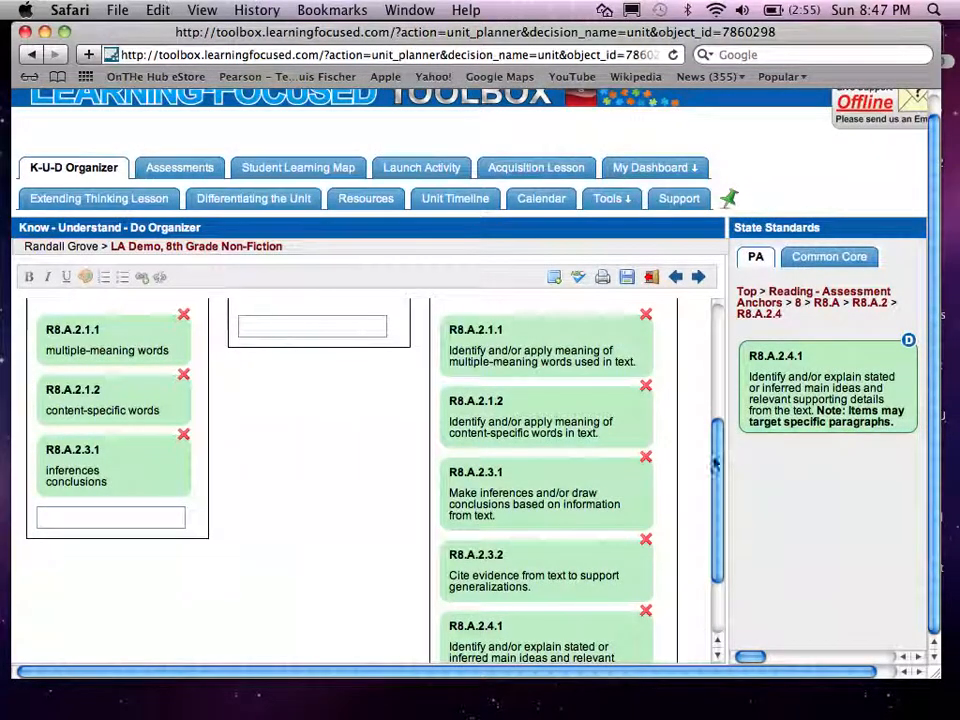
Remove "and/or explain" from the Do column's R8.A.2.4.1 entry and save it
left_click_drag(715, 463, 706, 611)
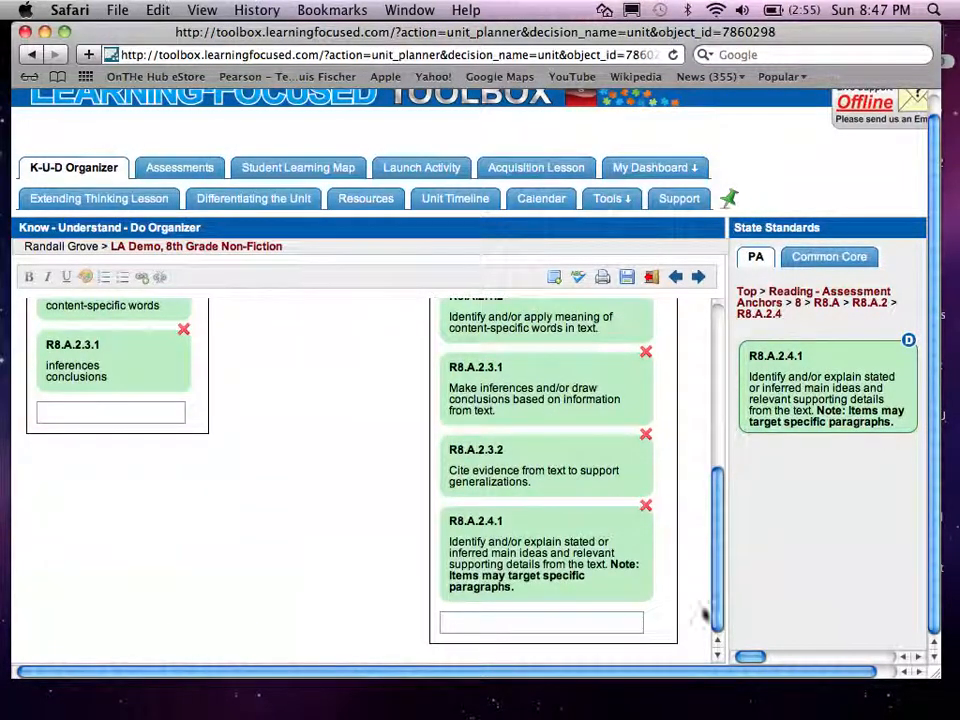
left_click(540, 547)
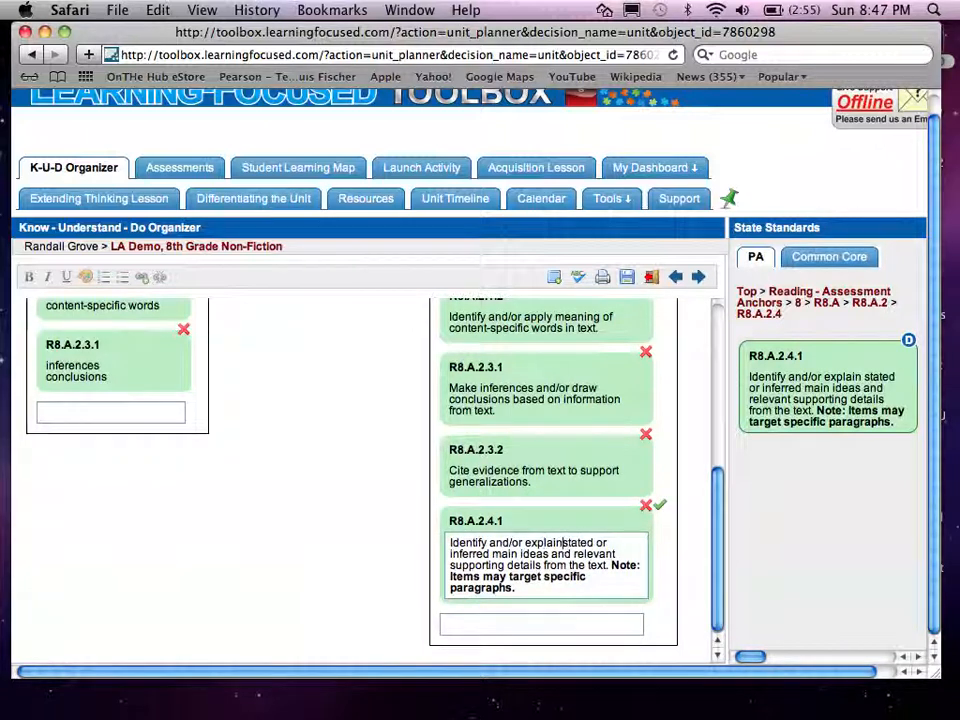
key("BackSpace")
key("BackSpace")
key("BackSpace")
key("BackSpace")
key("BackSpace")
key("BackSpace")
key("BackSpace")
key("BackSpace")
key("BackSpace")
key("BackSpace")
key("BackSpace")
key("BackSpace")
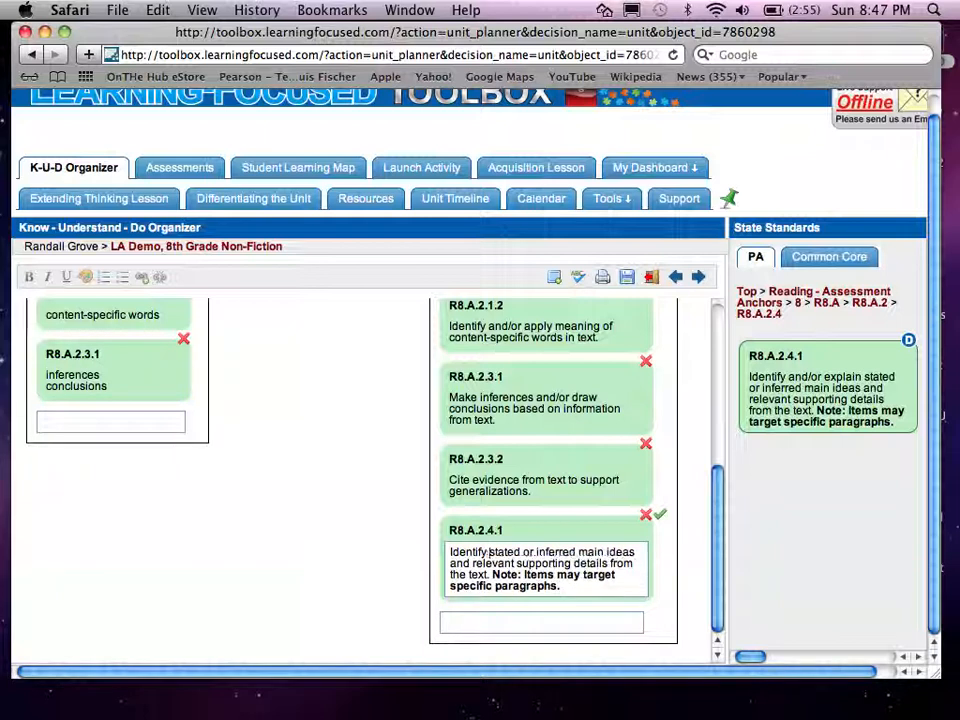
left_click(659, 516)
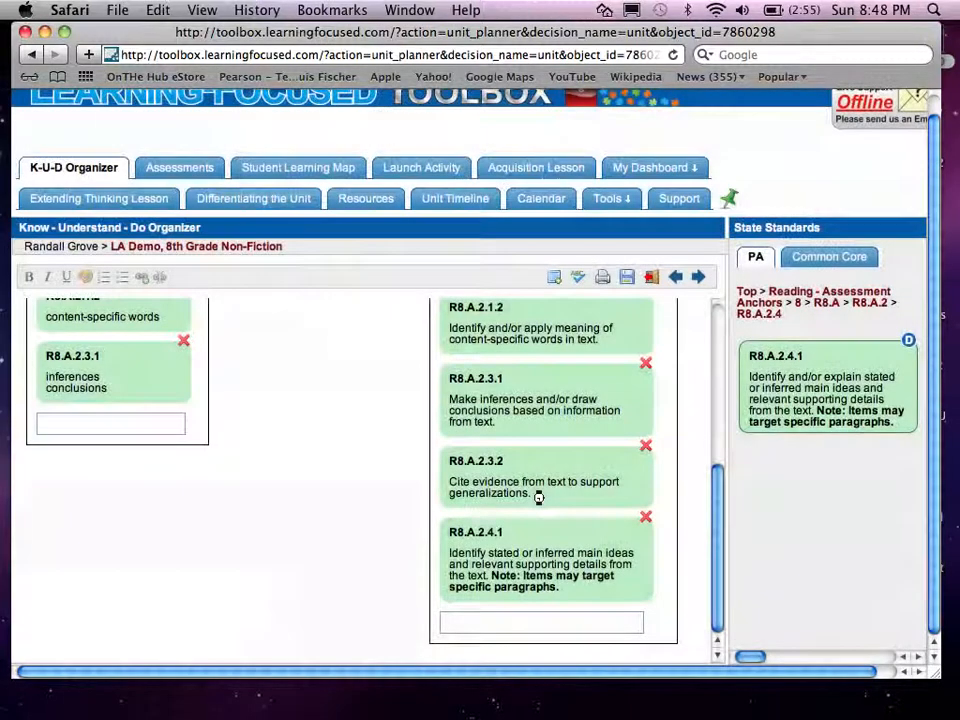
scroll(383, 526, "up", 5)
scroll(383, 526, "down", 5)
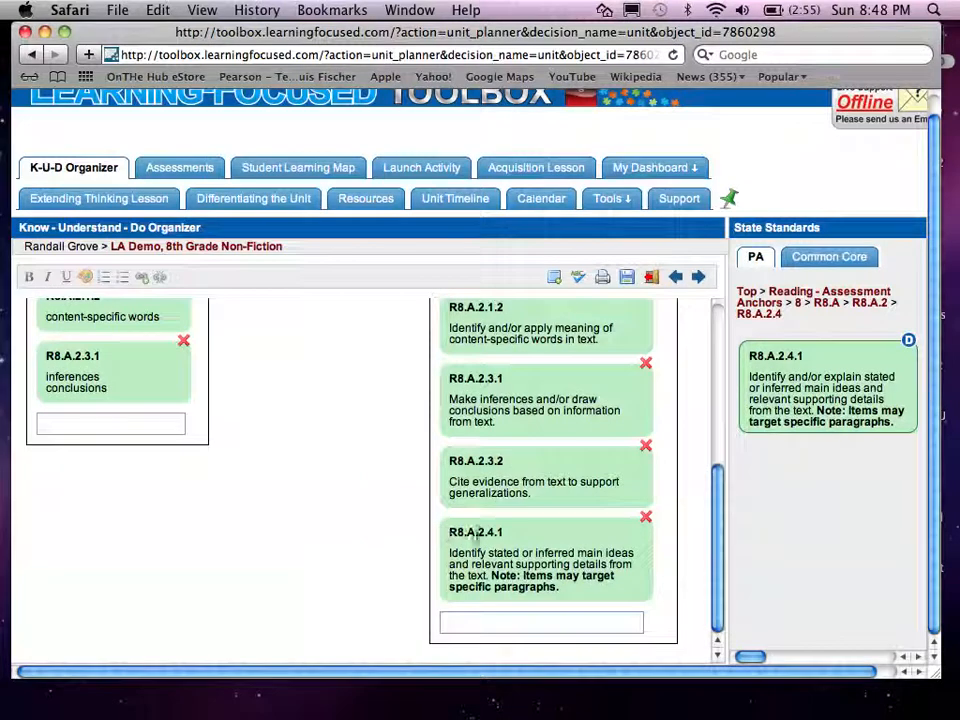
scroll(326, 534, "up", 8)
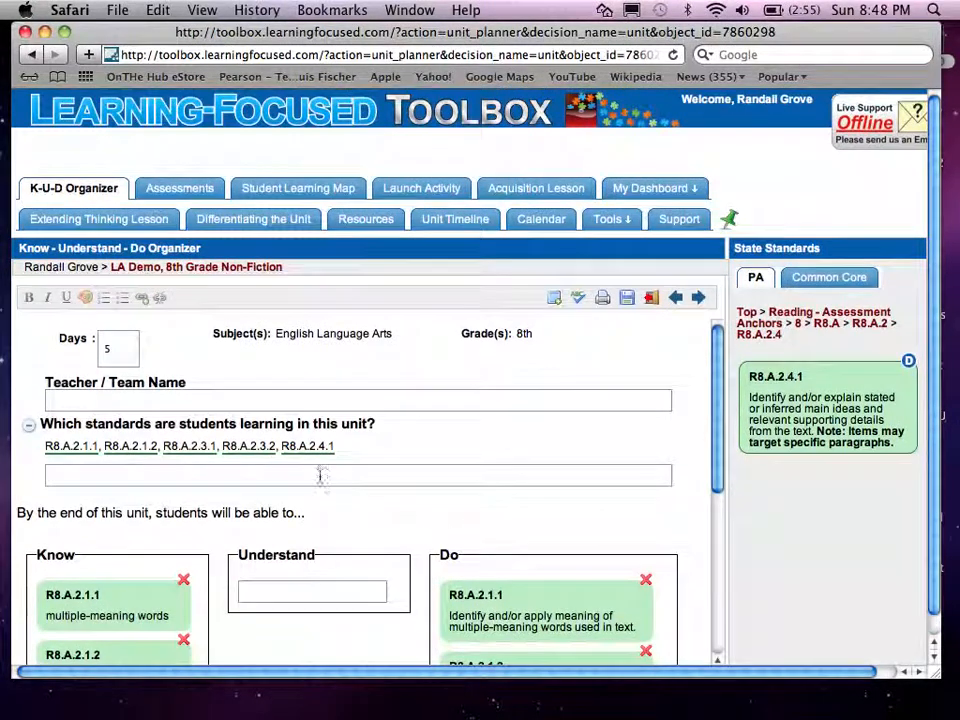
Review the full description of standard R8.A.2.4.1 and the completed Know and Do entries in the organizer
mouse_move(318, 455)
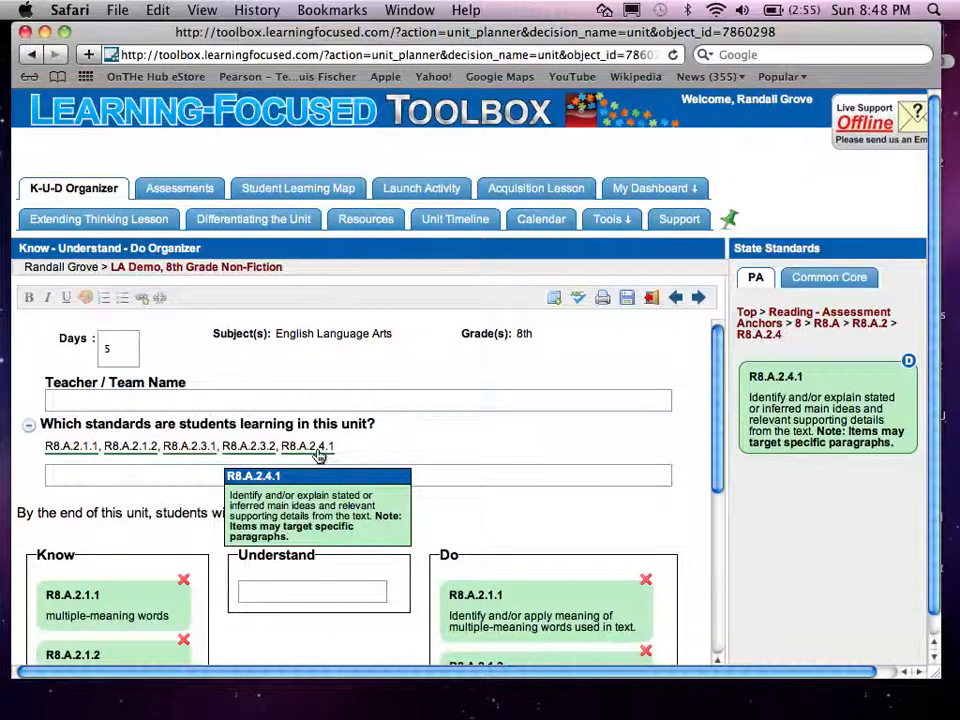
scroll(472, 460, "down", 8)
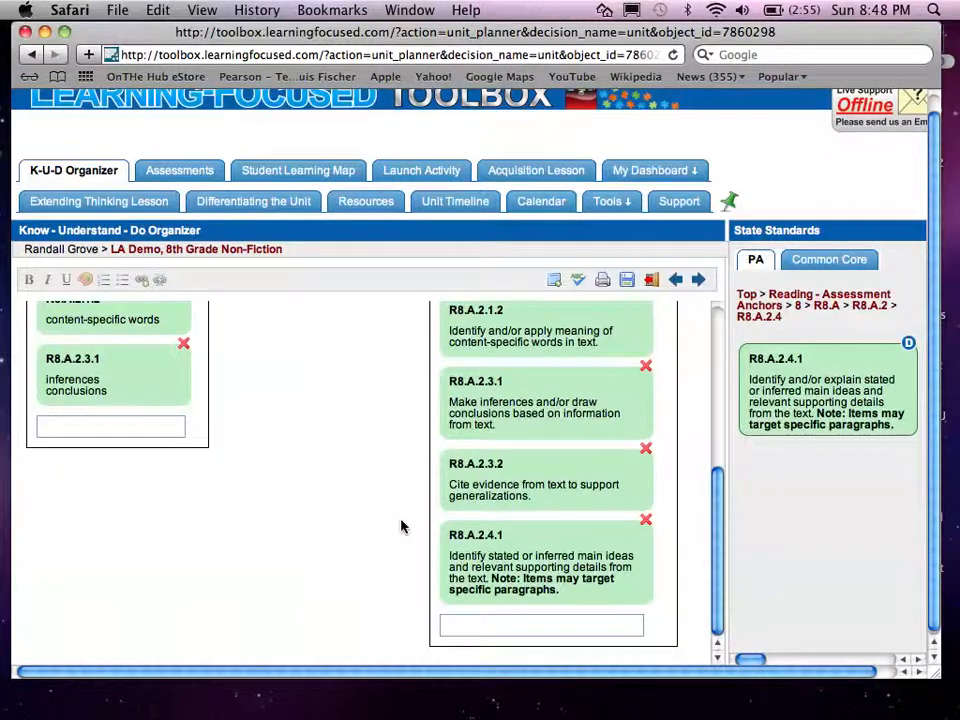
scroll(400, 530, "up", 5)
scroll(405, 533, "up", 2)
scroll(405, 533, "down", 6)
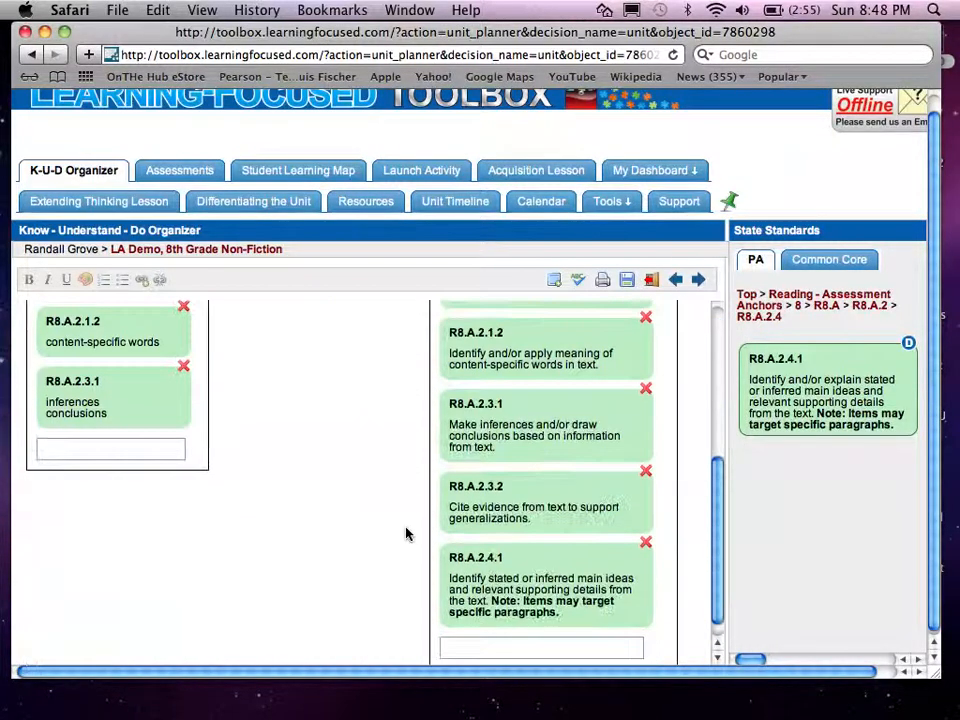
scroll(405, 533, "up", 3)
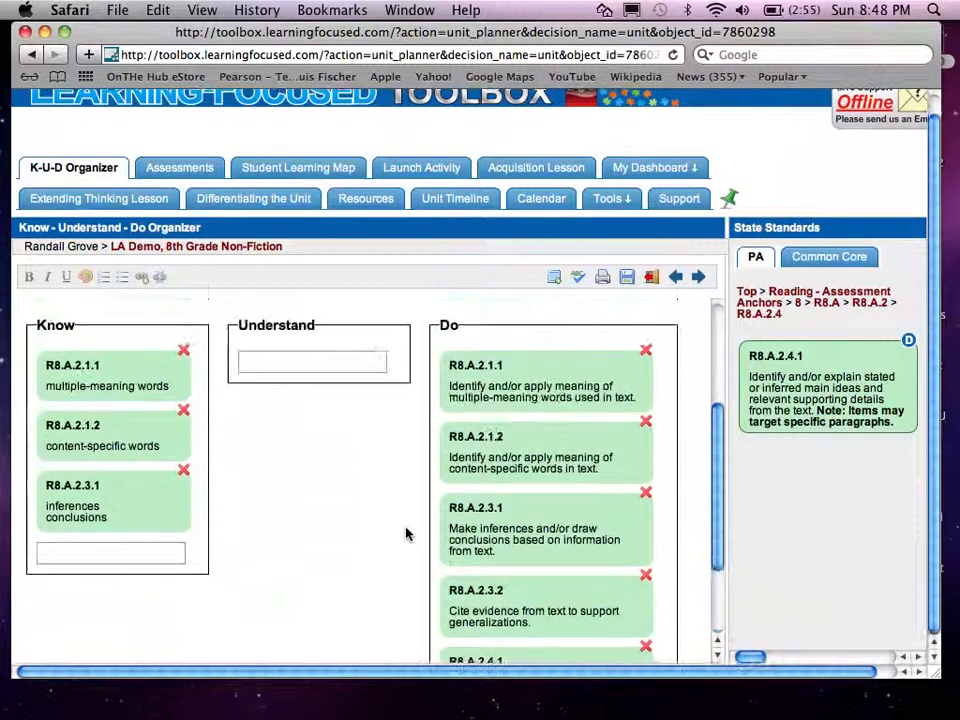
Open the unit's Student Learning Map and examine the Know and Do standards carried over into its unit standards list
left_click(280, 169)
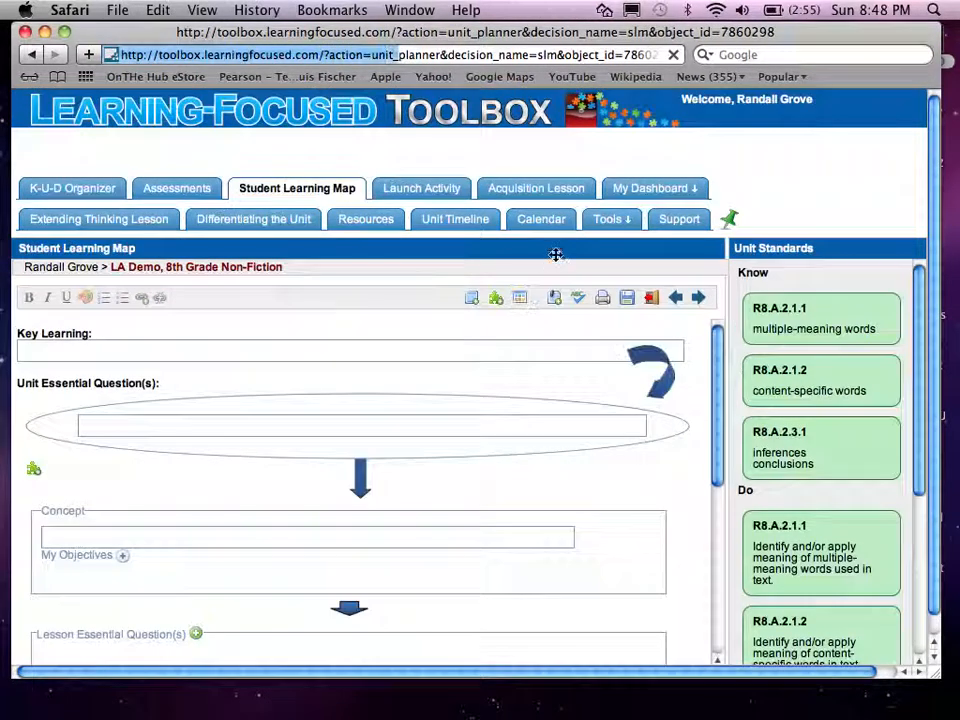
scroll(829, 450, "down", 3)
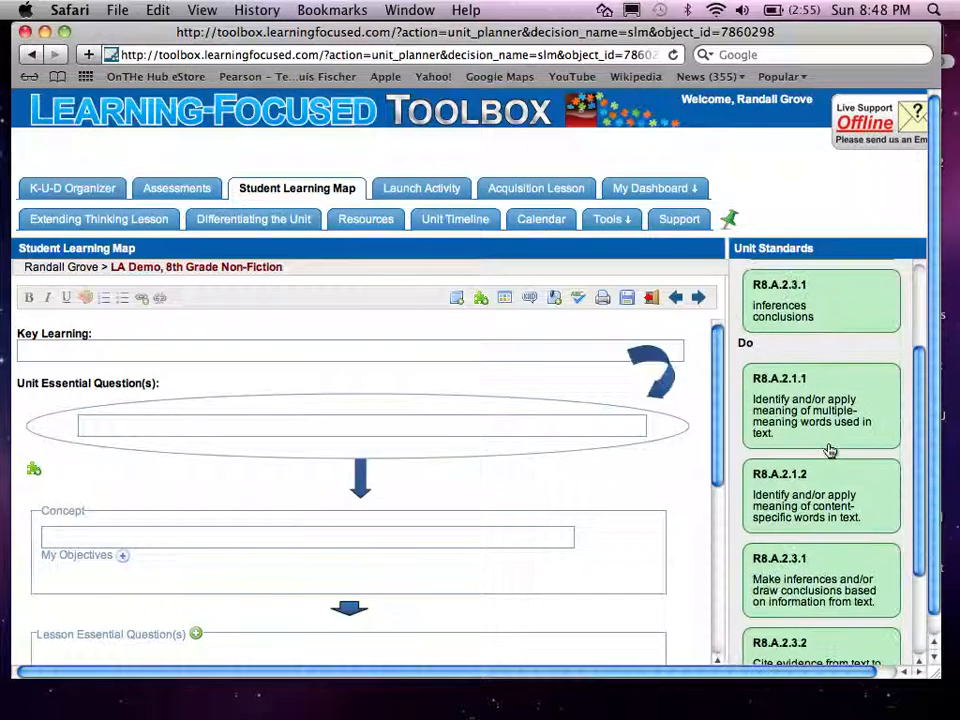
scroll(829, 450, "up", 1)
scroll(829, 450, "up", 1)
scroll(829, 450, "down", 5)
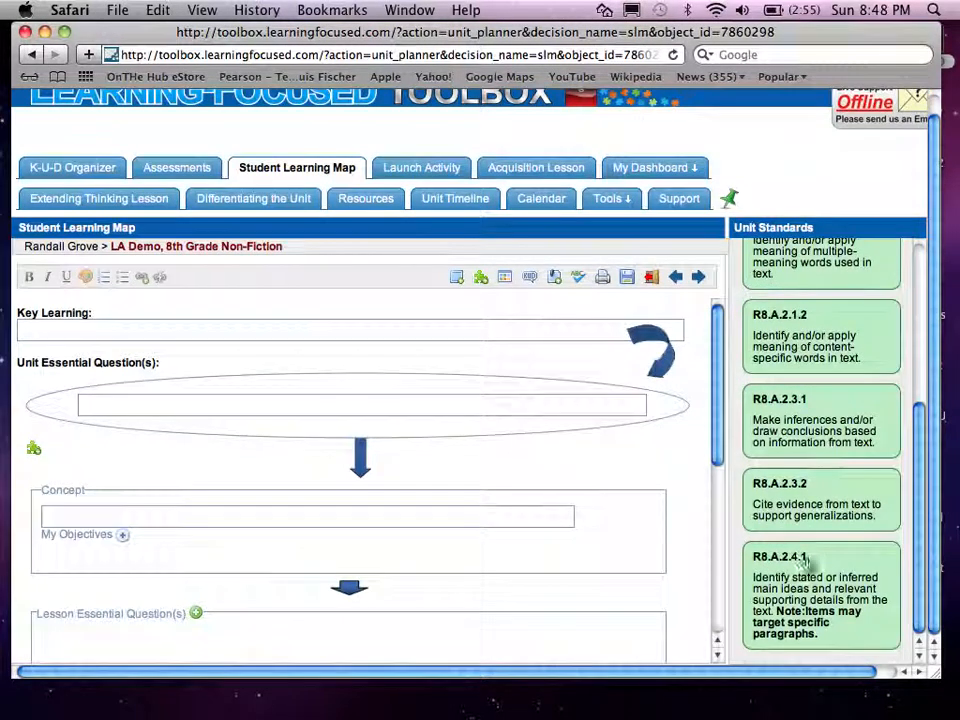
scroll(810, 562, "up", 6)
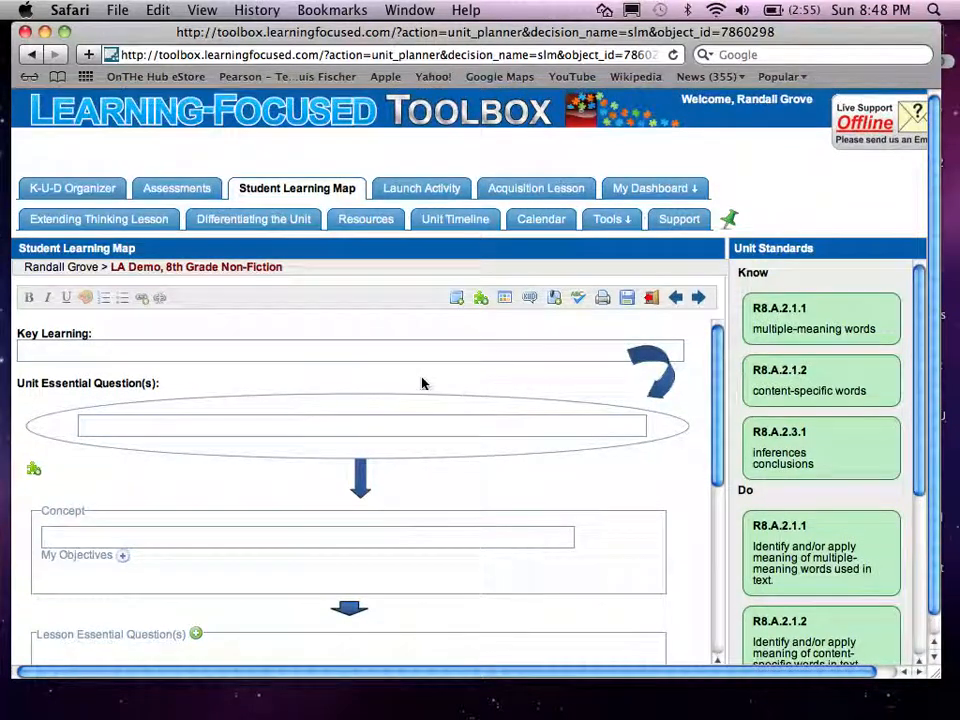
scroll(829, 395, "down", 5)
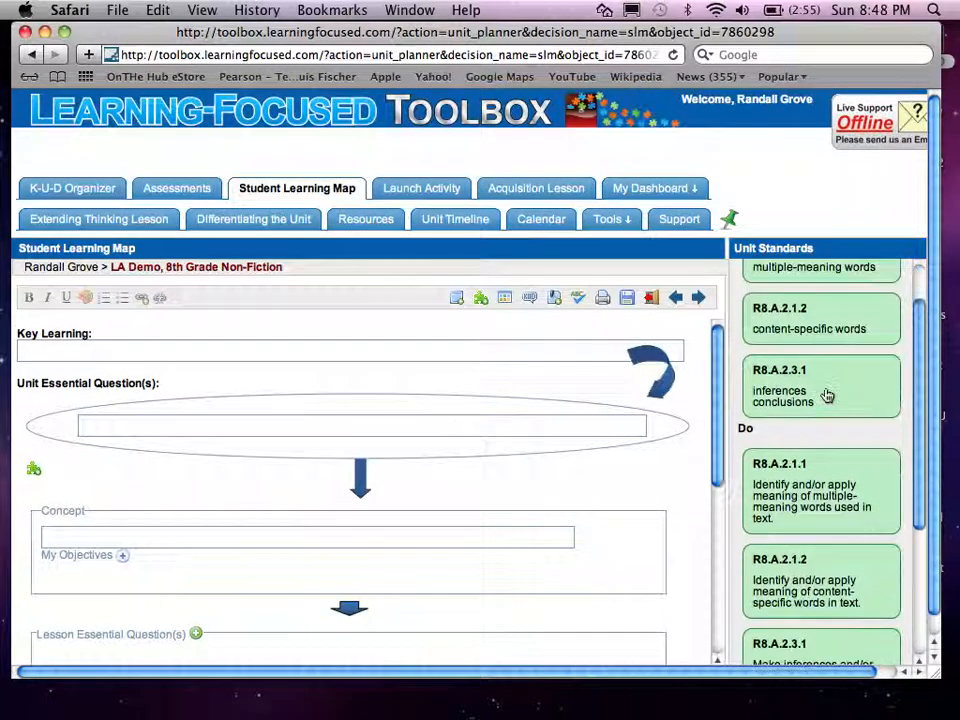
scroll(829, 395, "up", 5)
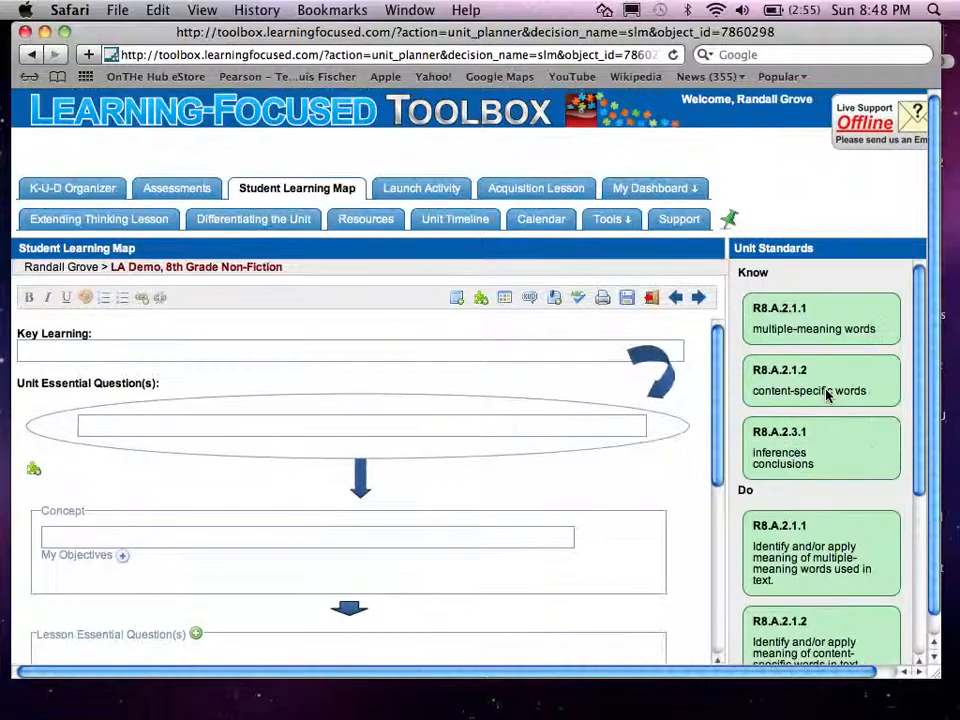
Return to the Know-Understand-Do organizer and bring up the end of its Know and Do columns
left_click(97, 192)
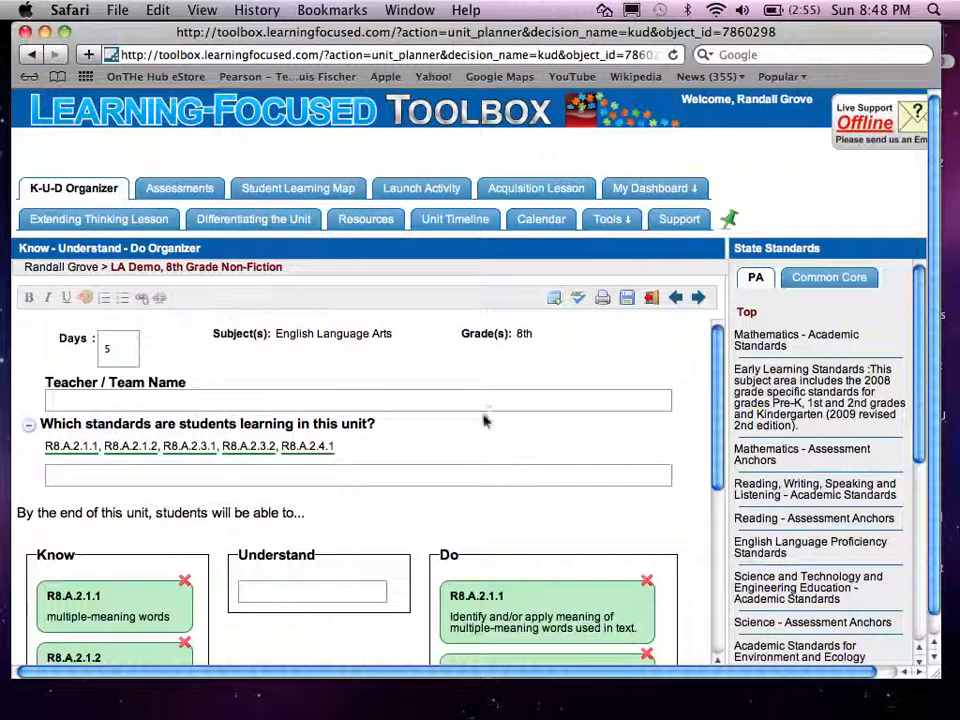
scroll(486, 424, "down", 8)
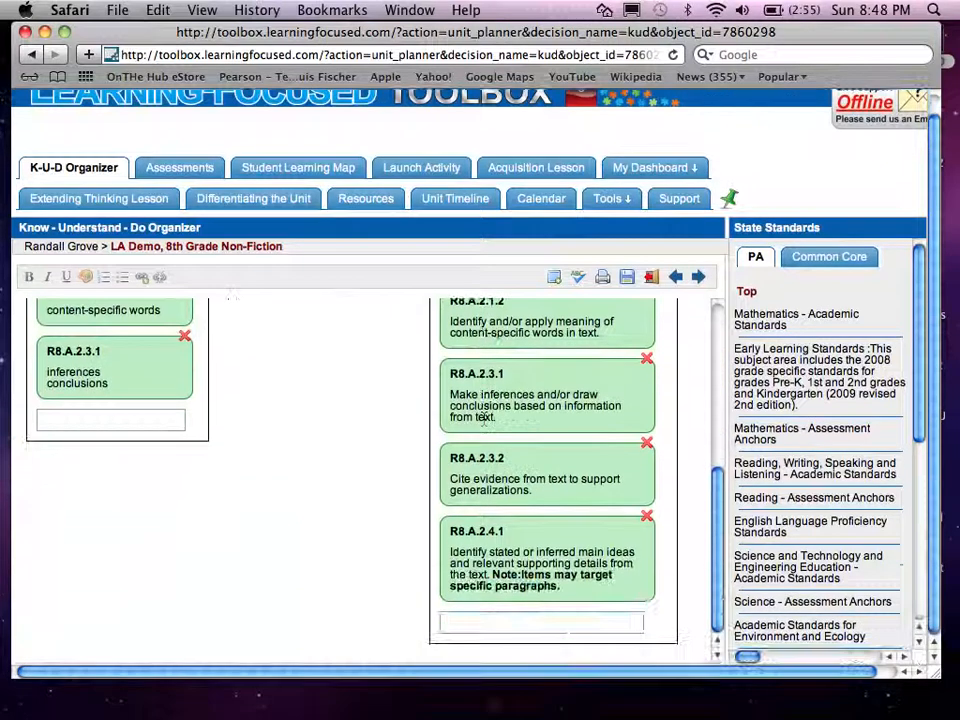